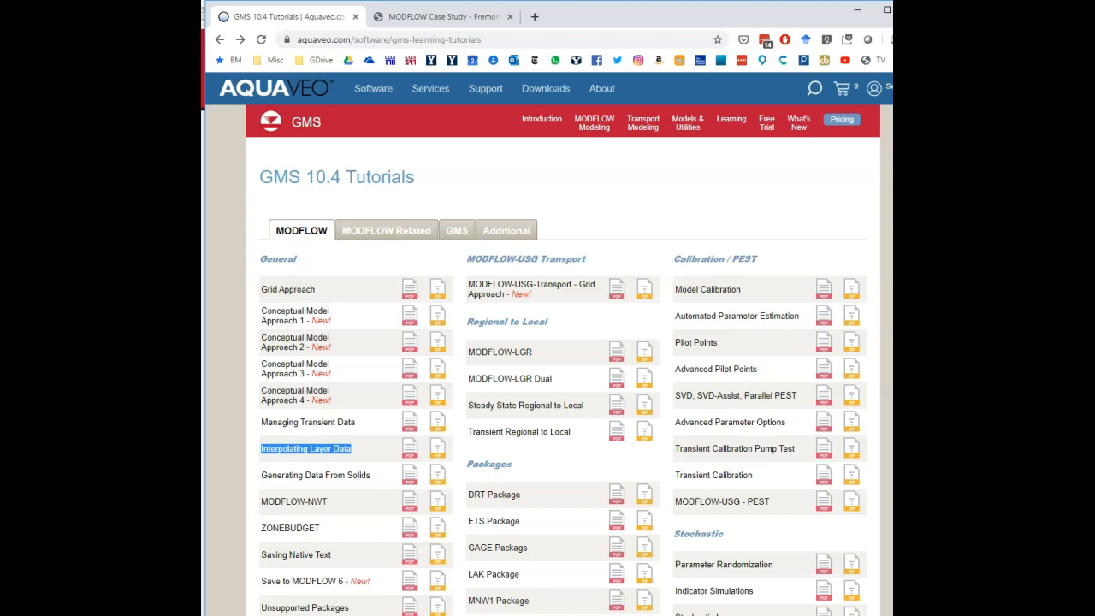
key(alt+Tab)
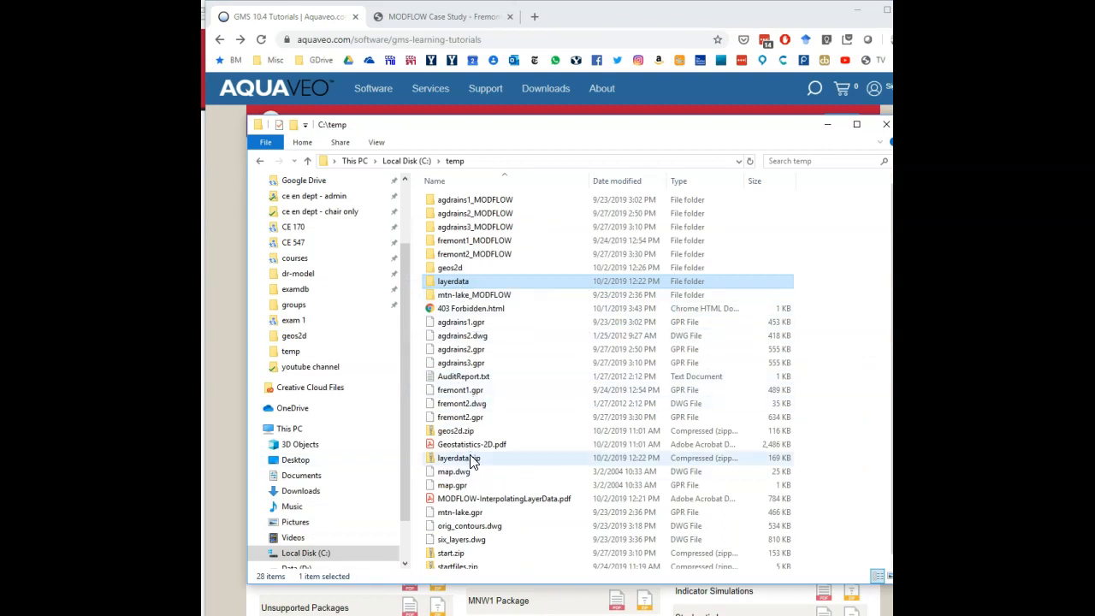
double_click(466, 281)
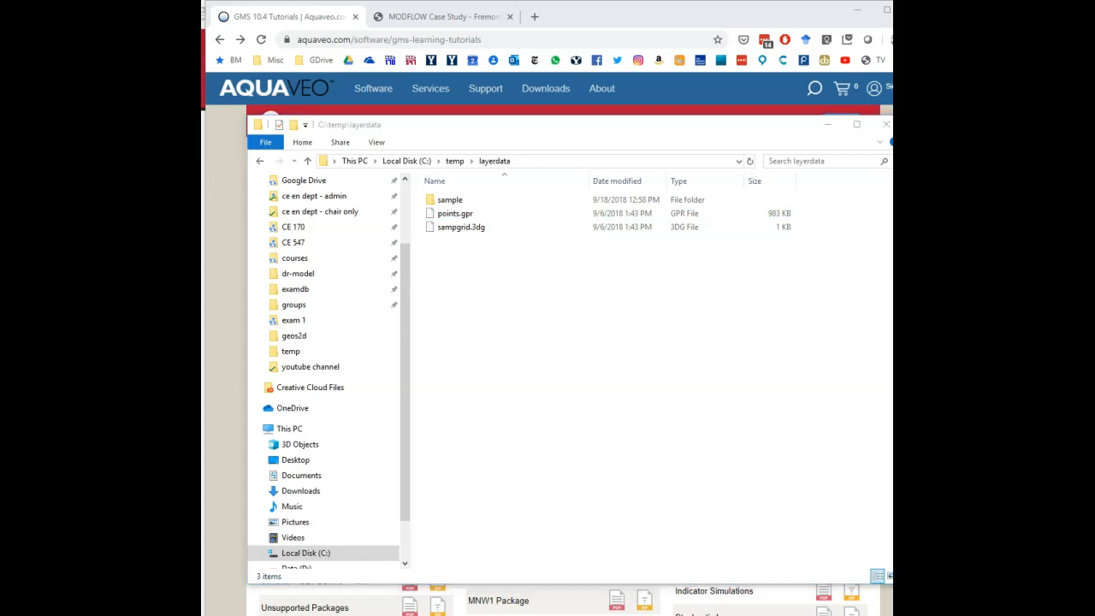
key(alt+Tab)
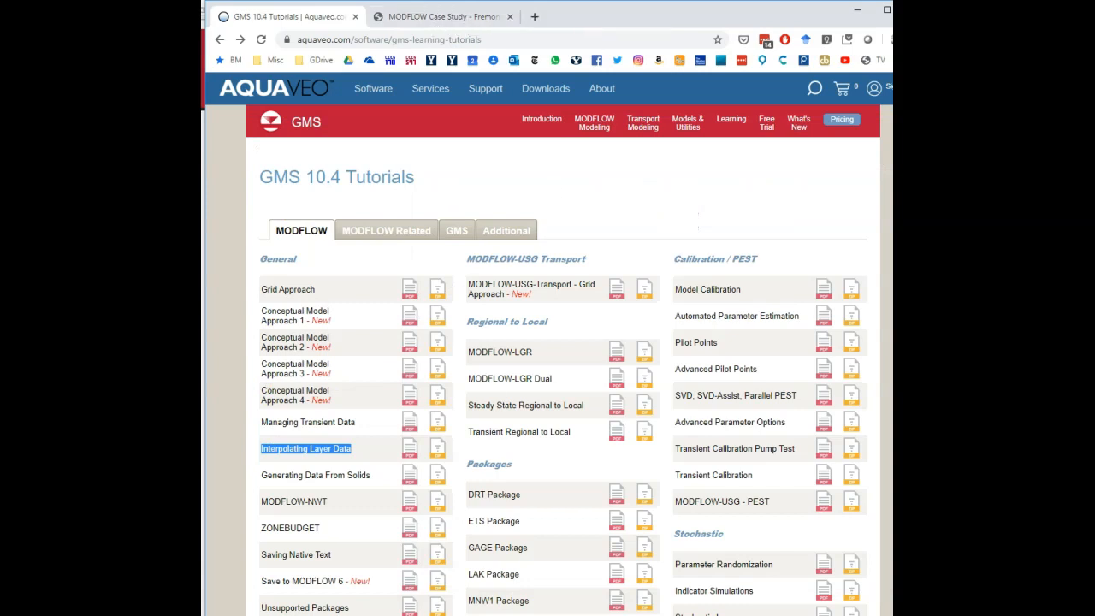
Check the MODFLOW Case Study page, return to the GMS 10.4 Tutorials, then switch to GMS.
click(462, 18)
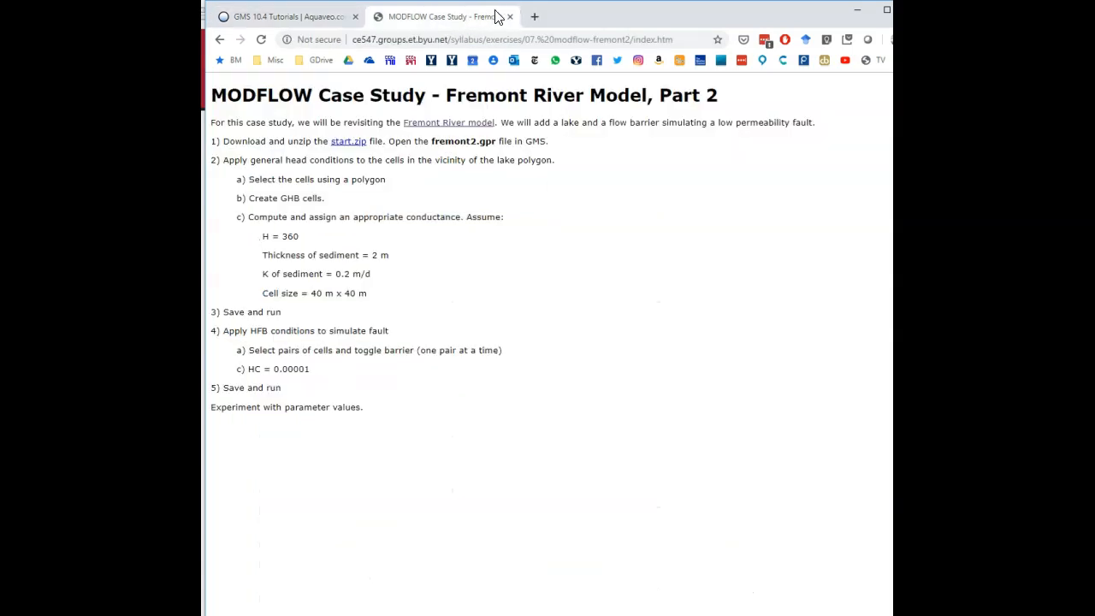
click(282, 16)
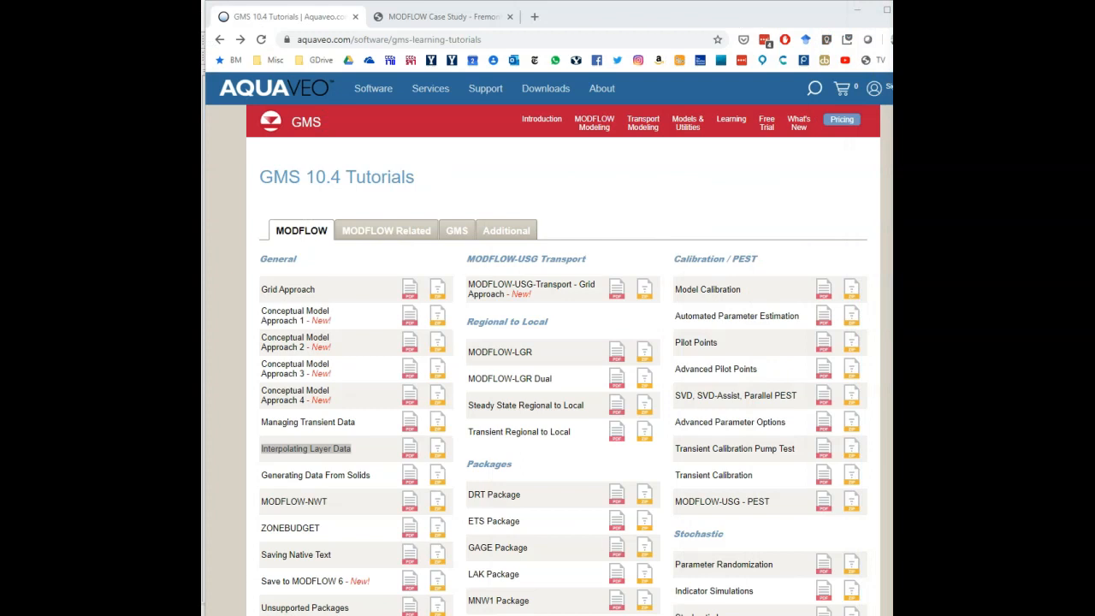
key(alt+Tab)
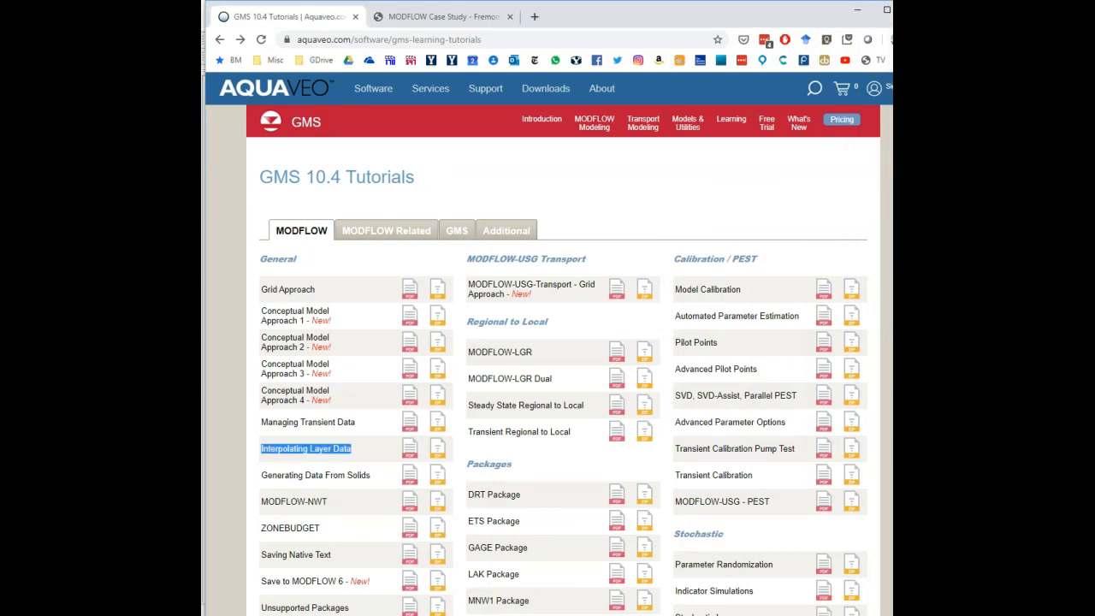
key(alt+Tab)
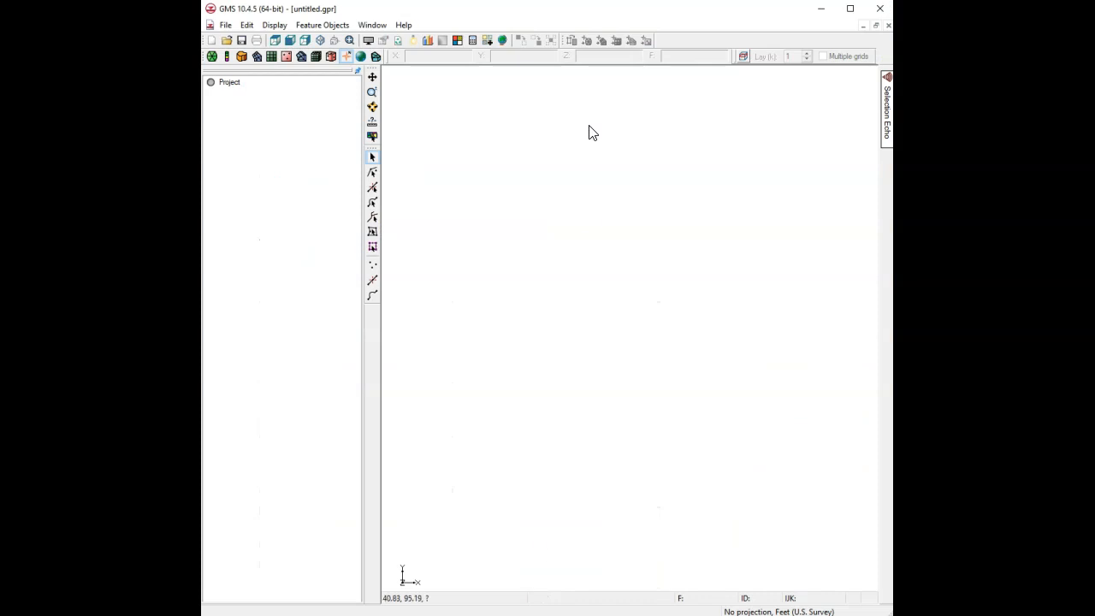
Open points.gpr from the layerdata folder and expand the entire project tree.
click(227, 40)
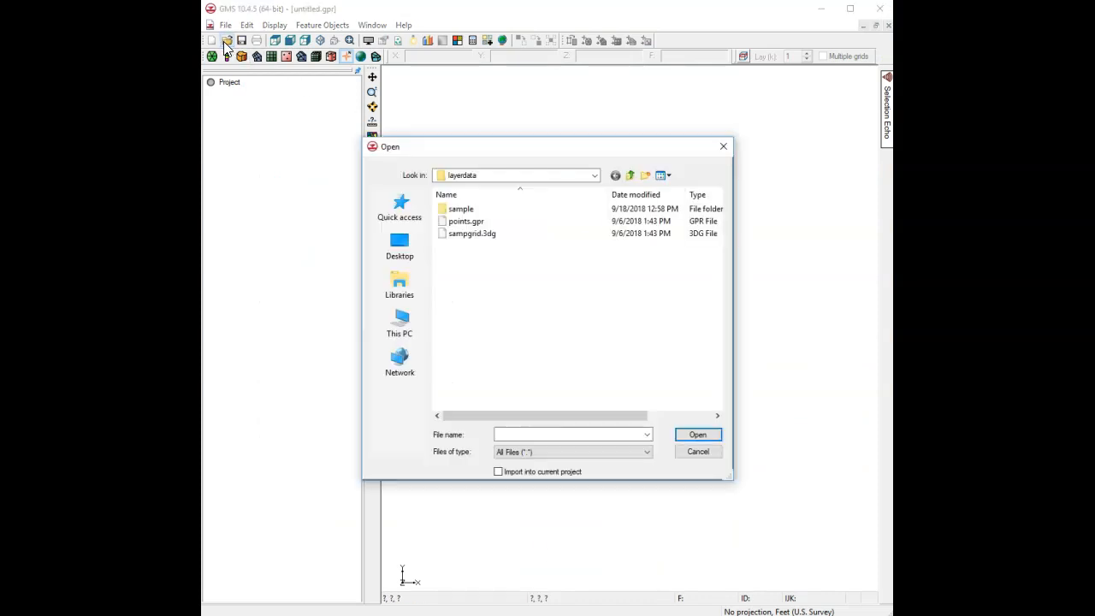
double_click(473, 221)
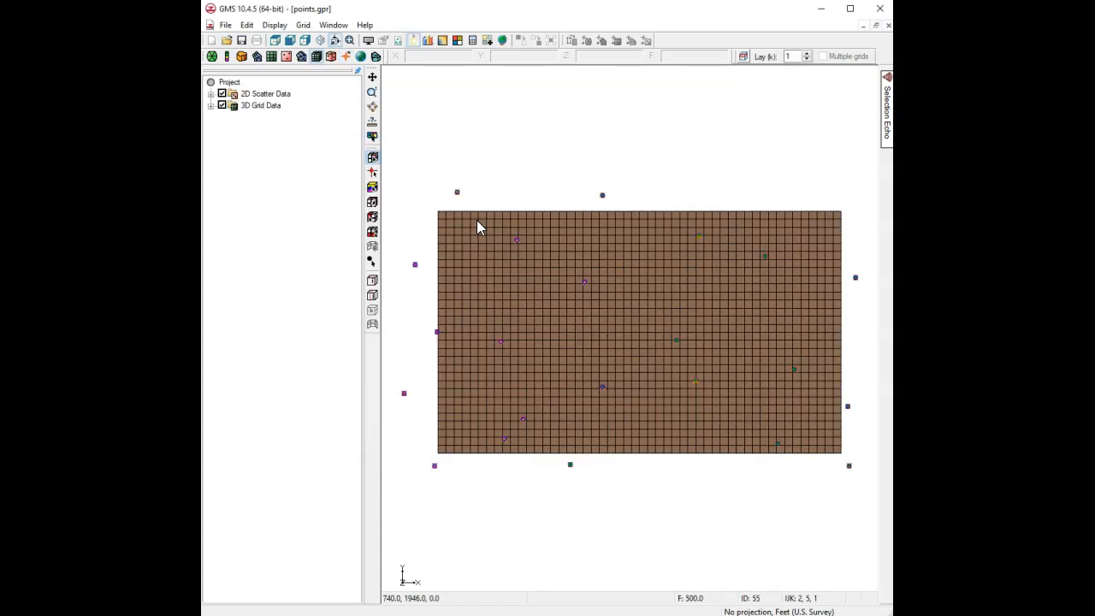
right_click(227, 83)
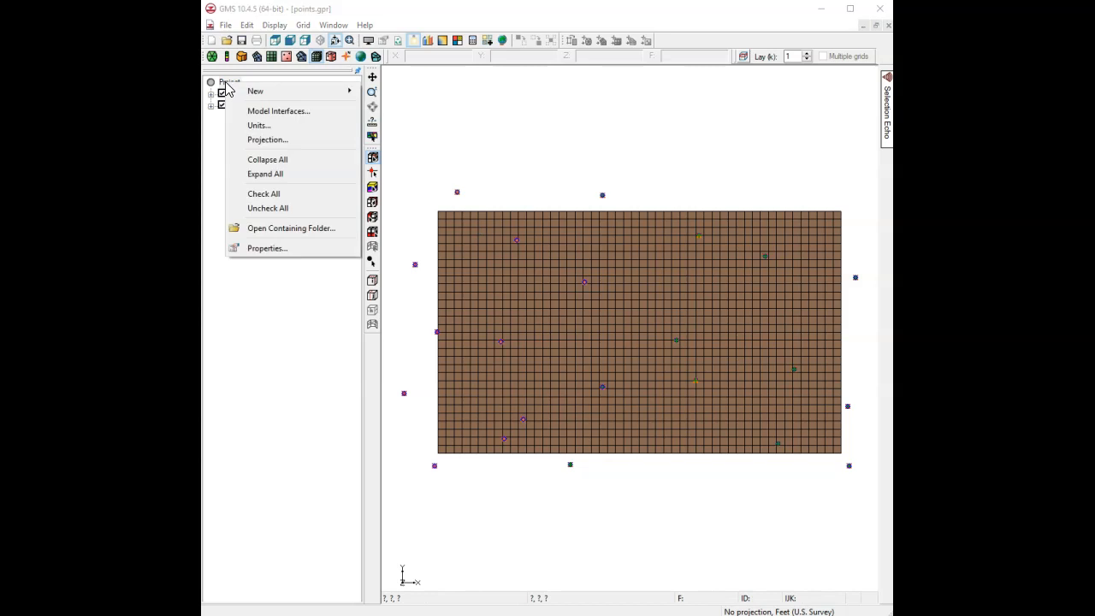
click(278, 176)
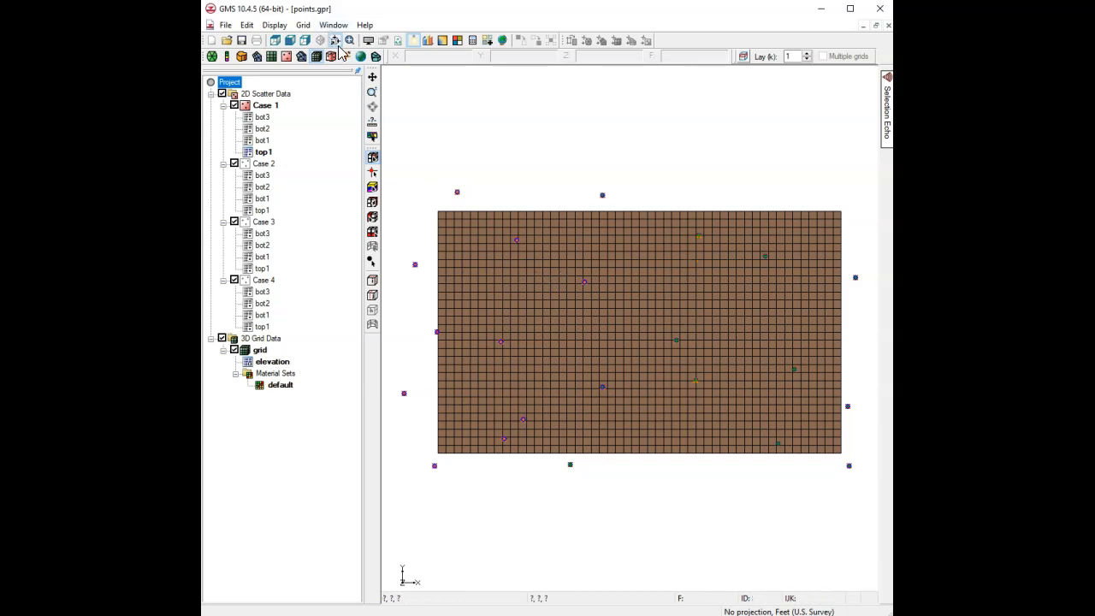
View the three-layer grid from the front, side and top, then rotate an oblique 3-D view.
click(291, 41)
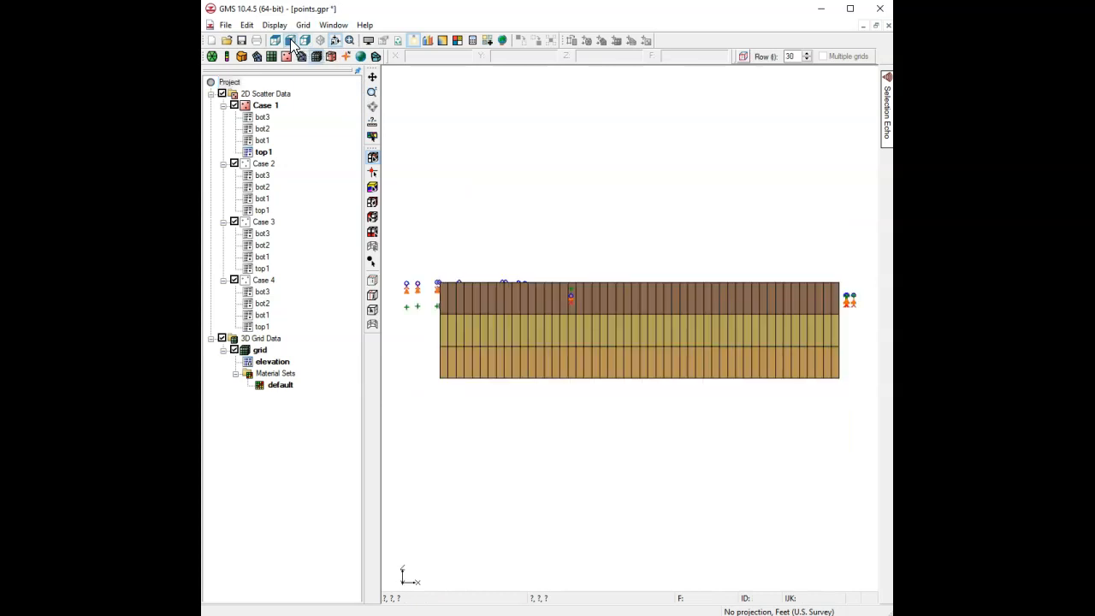
click(305, 41)
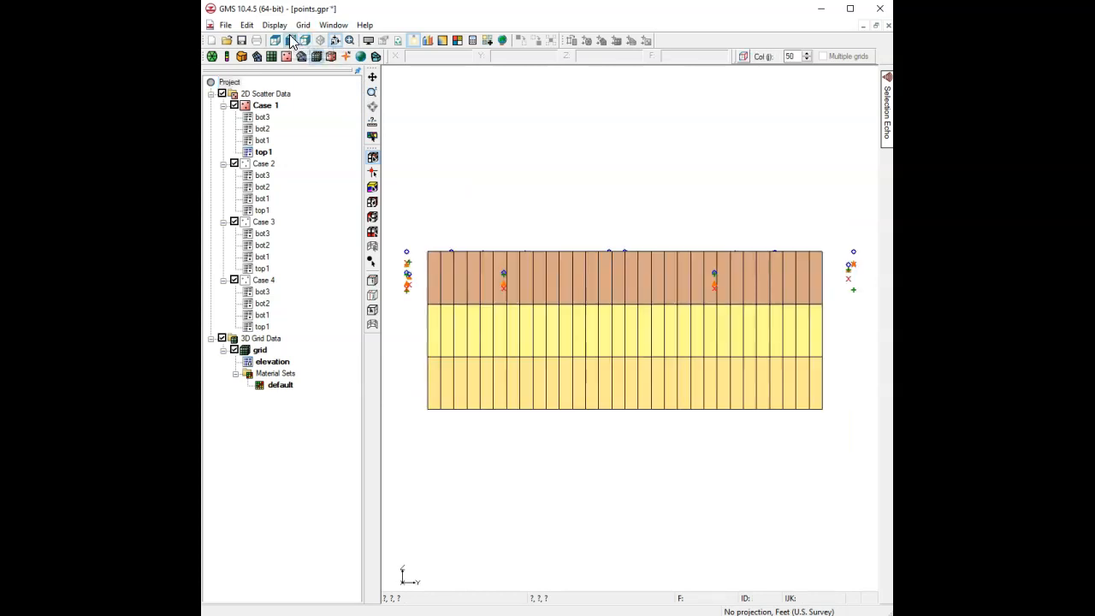
click(291, 41)
click(277, 41)
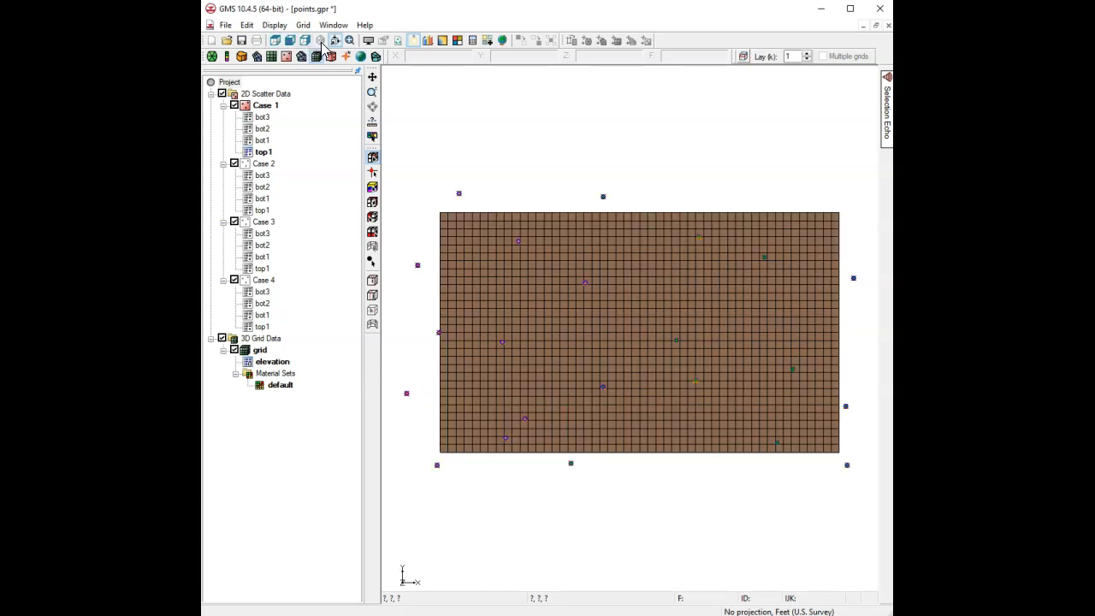
click(321, 41)
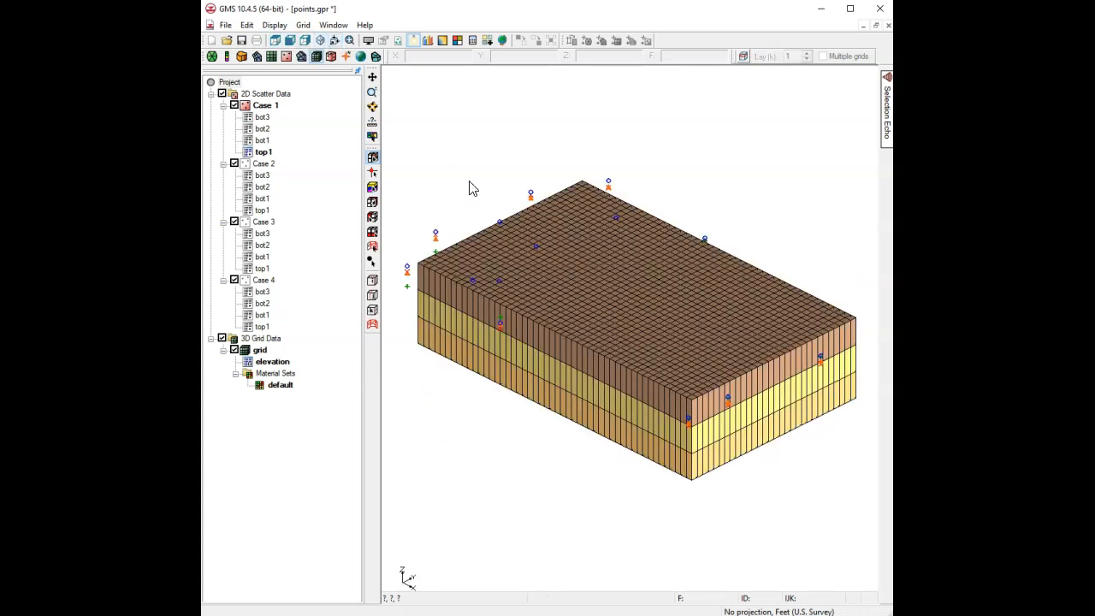
click(372, 106)
drag(532, 360, 614, 474)
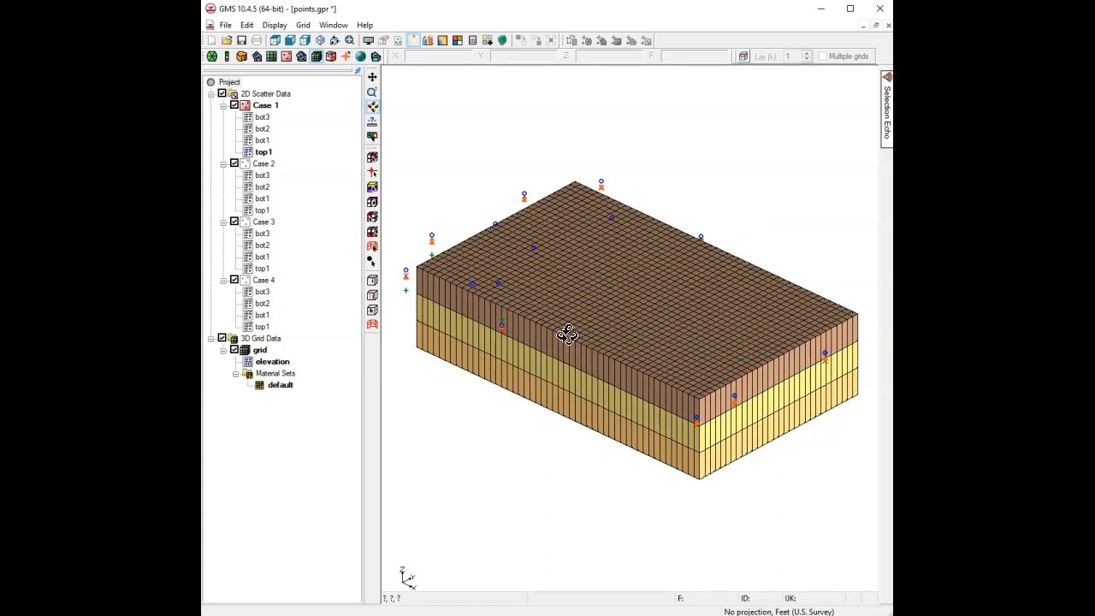
Hide Cases 2–4 and the 3D grid, view from above, and make top1 active in Case 1.
click(235, 163)
click(234, 221)
click(235, 280)
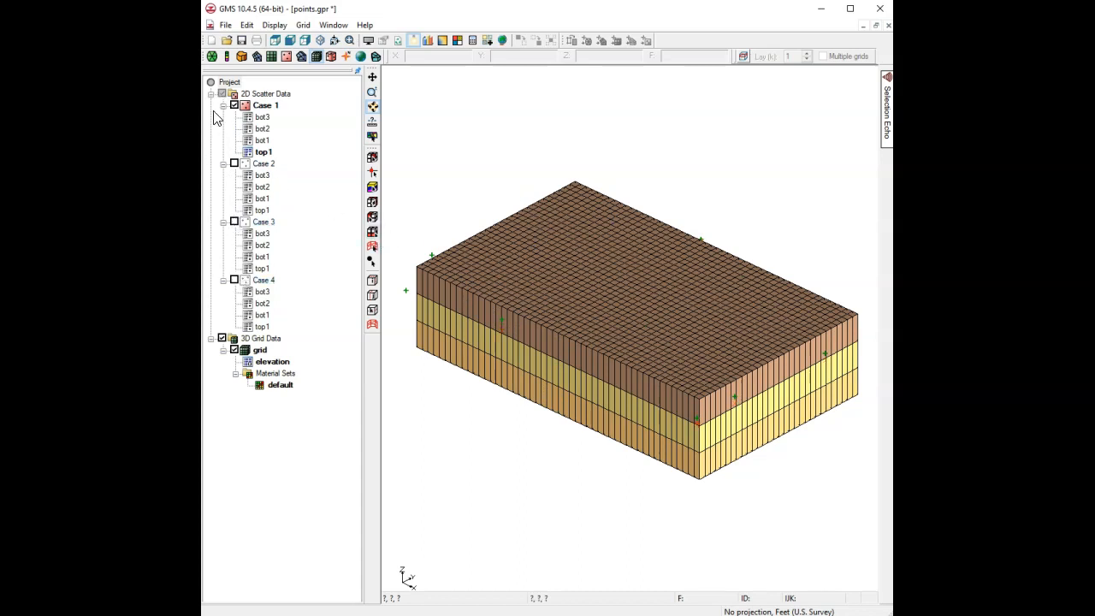
click(222, 339)
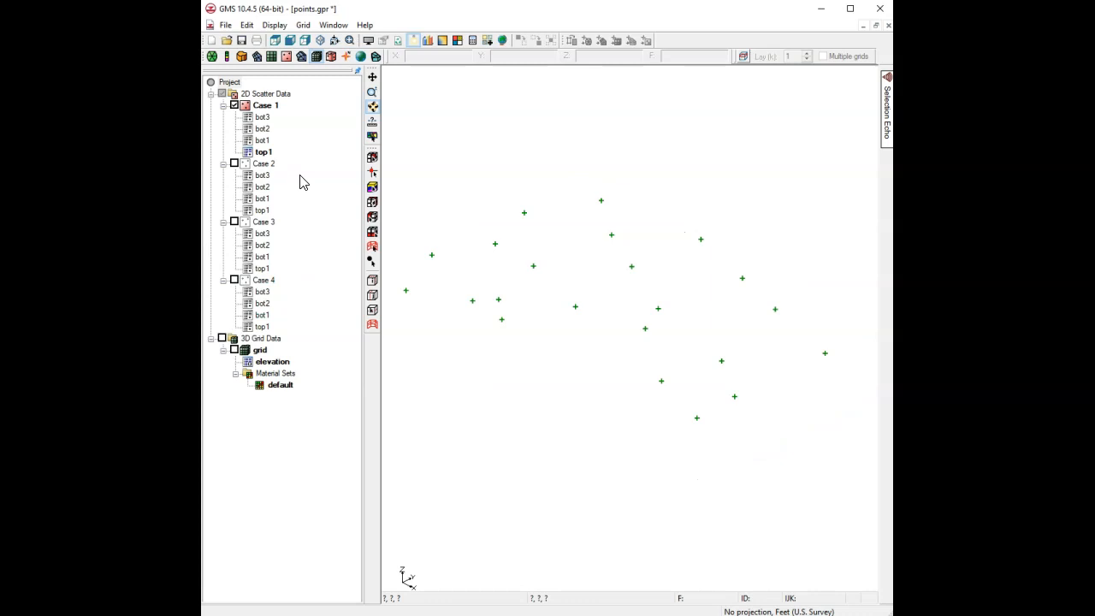
click(276, 40)
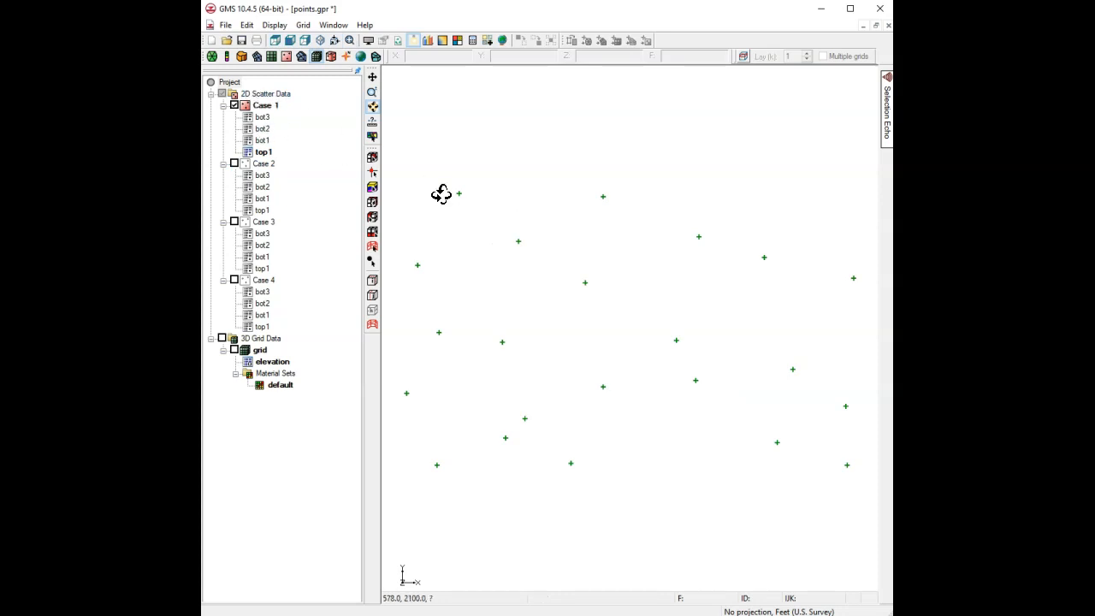
click(264, 152)
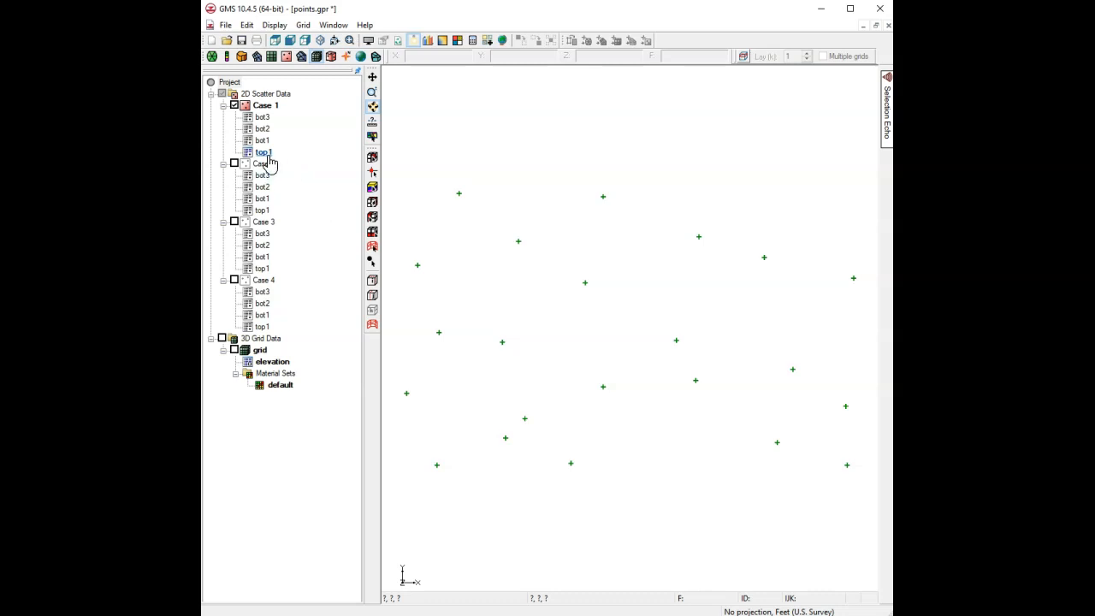
Select Case 1's top1 dataset, turn the 3D grid display back on, and make the grid active.
click(252, 109)
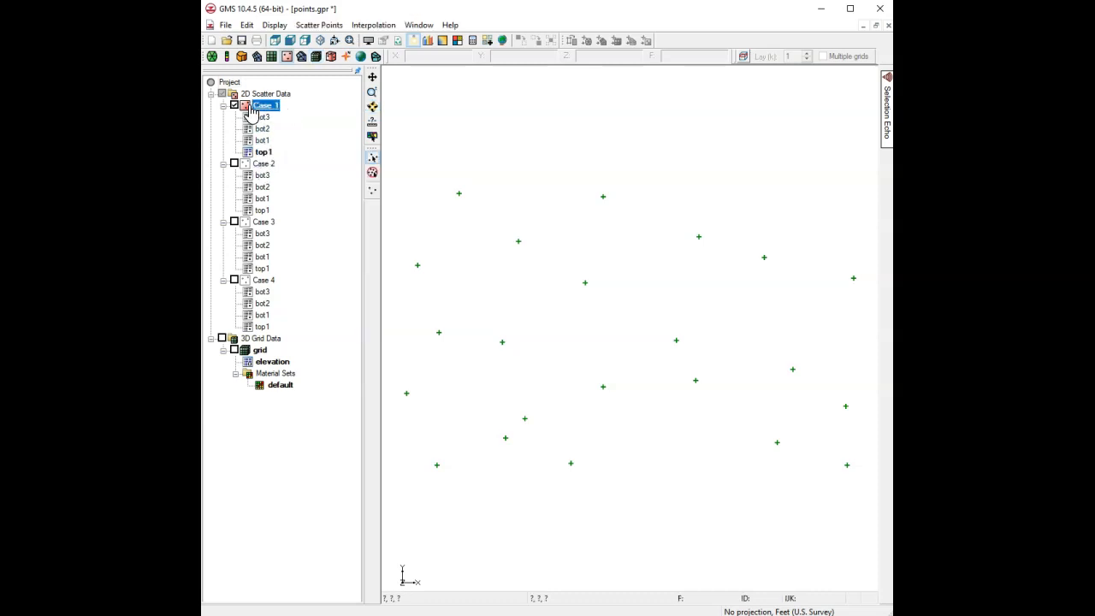
click(266, 152)
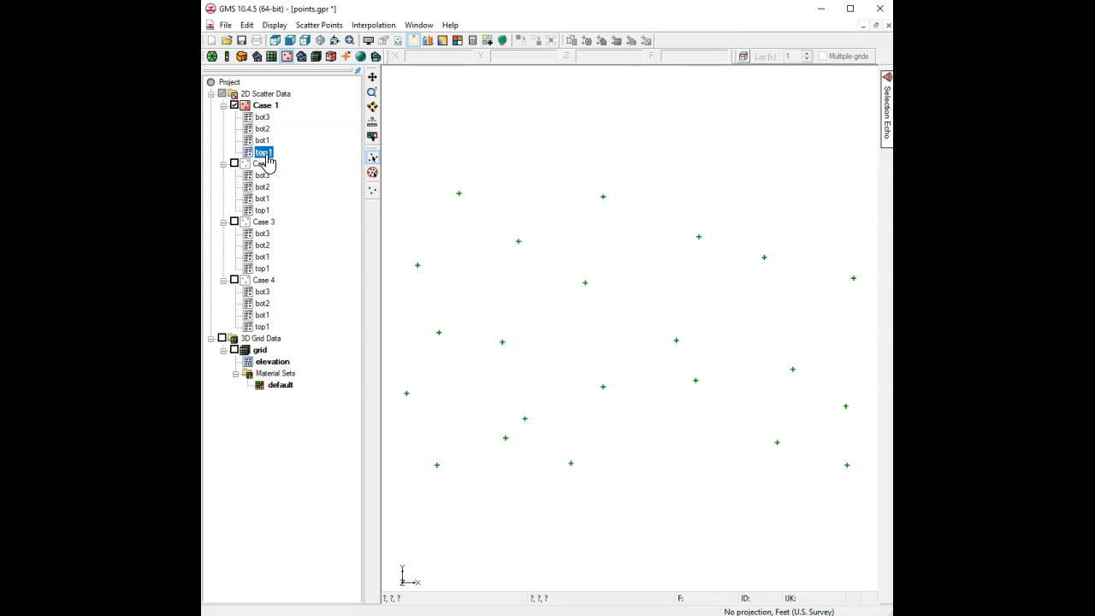
drag(266, 155, 260, 146)
click(223, 339)
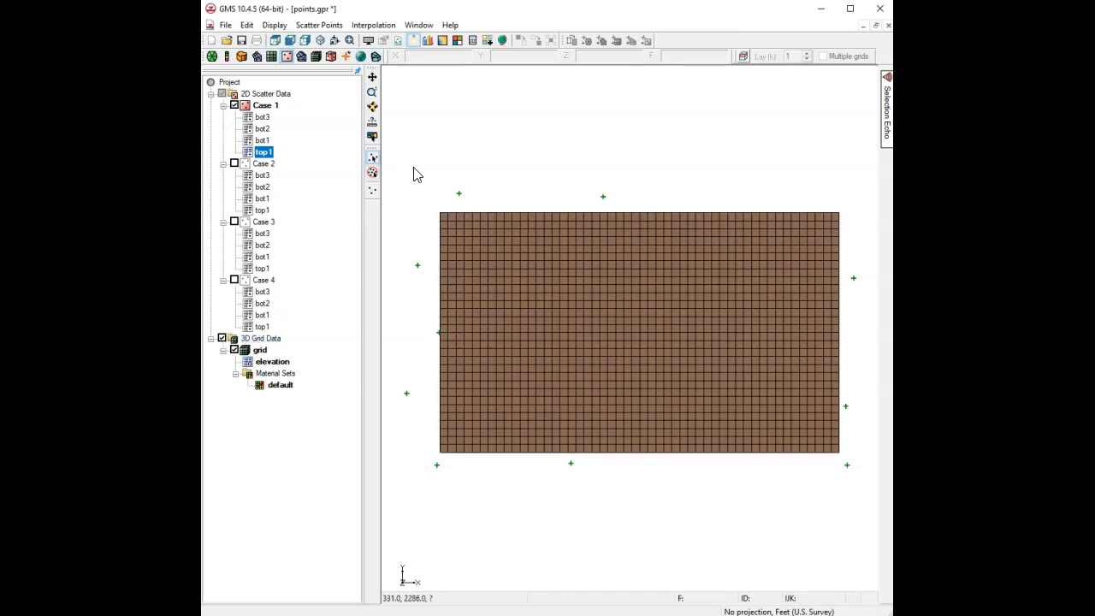
click(376, 25)
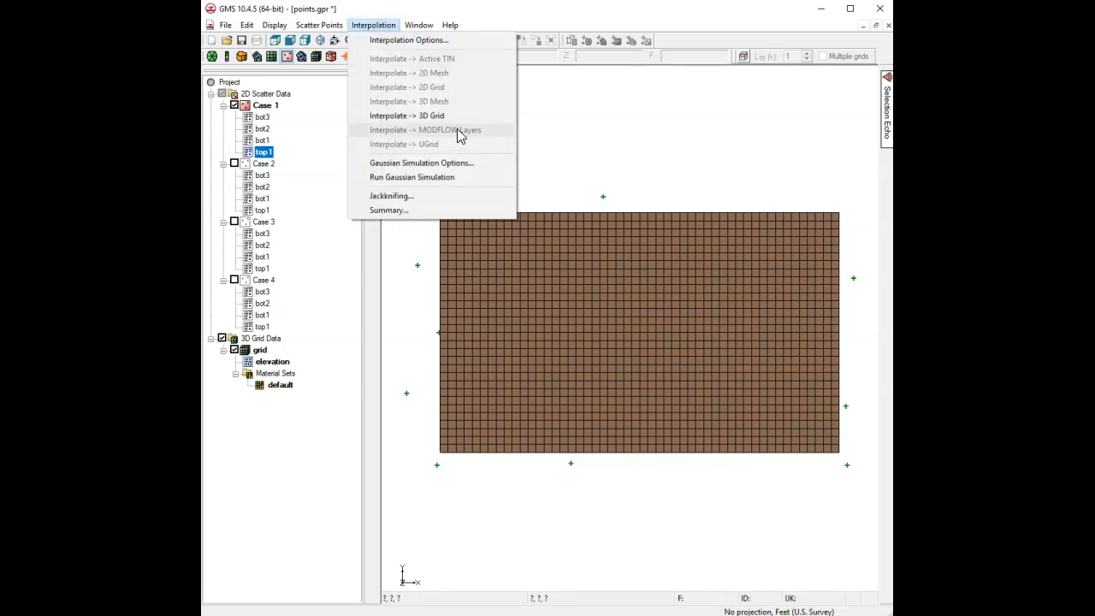
click(358, 11)
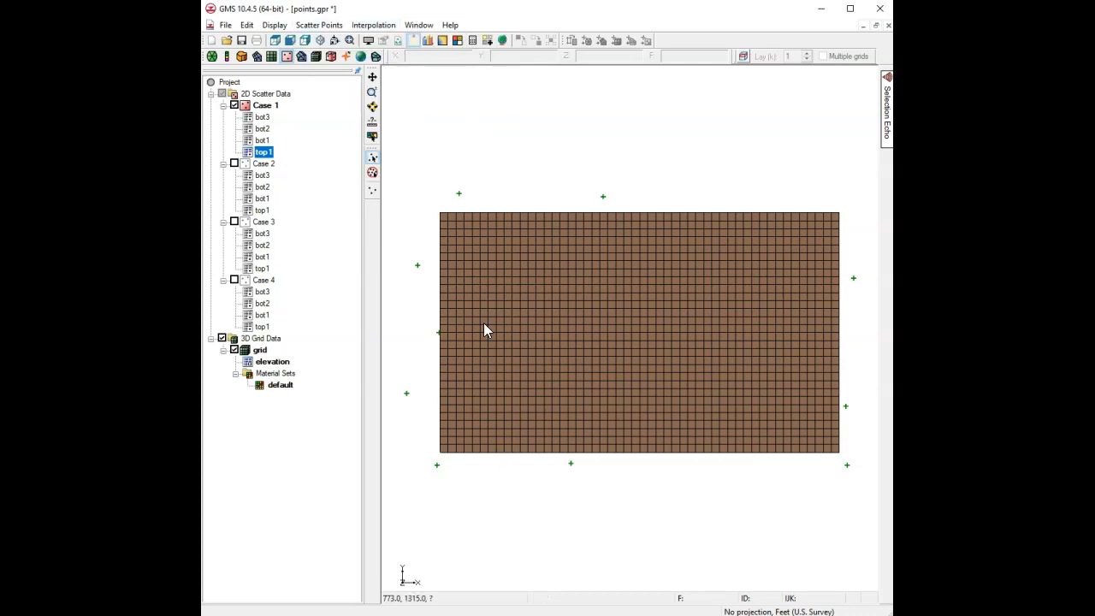
click(260, 350)
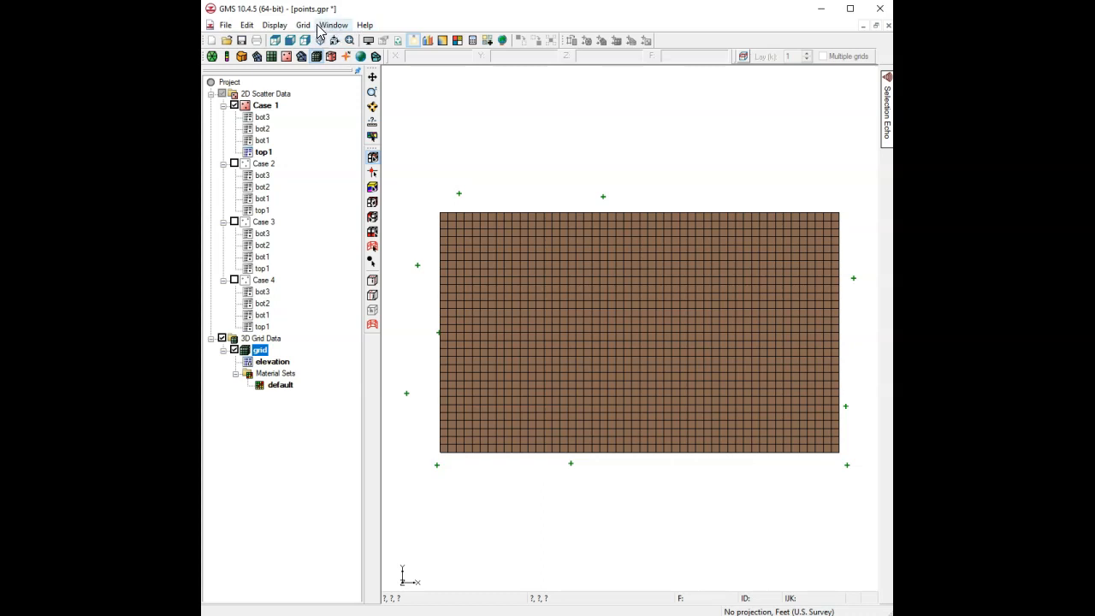
Enable the MODFLOW model interface for the project.
click(246, 24)
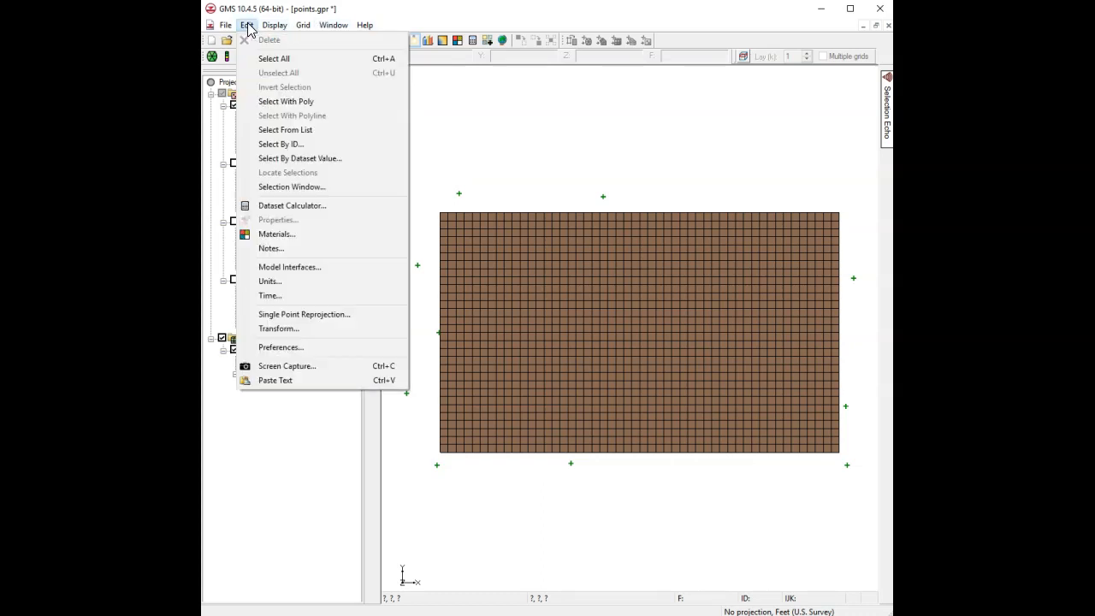
click(287, 272)
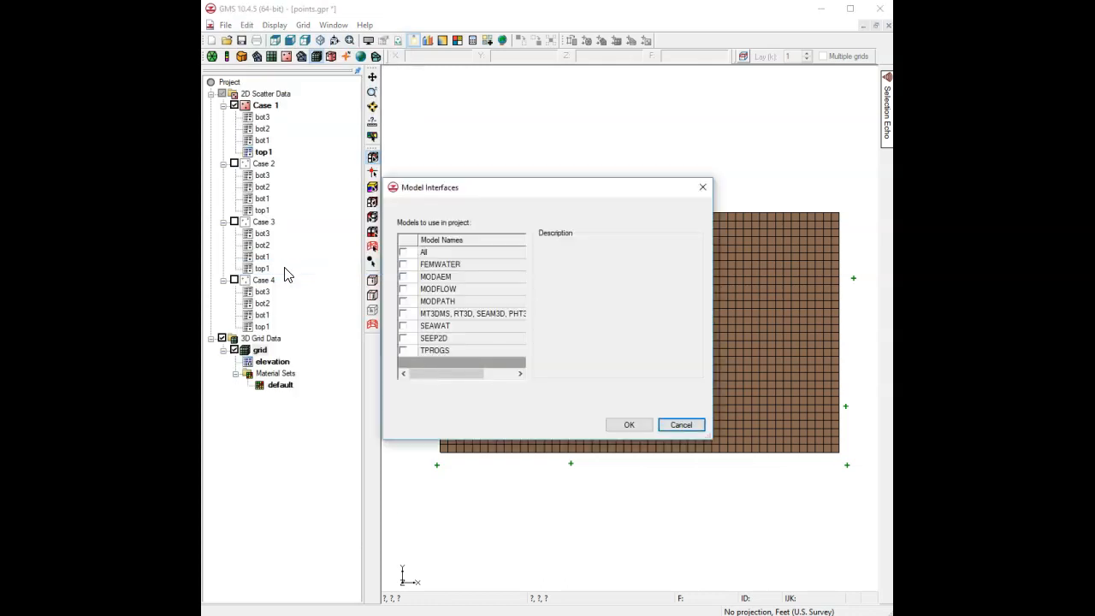
click(404, 290)
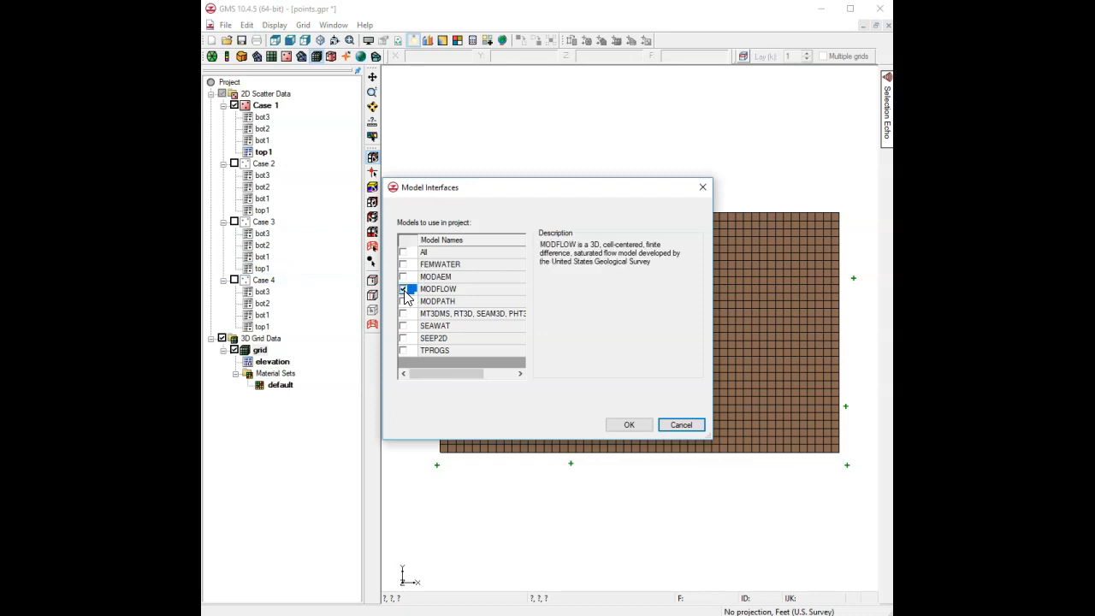
click(629, 425)
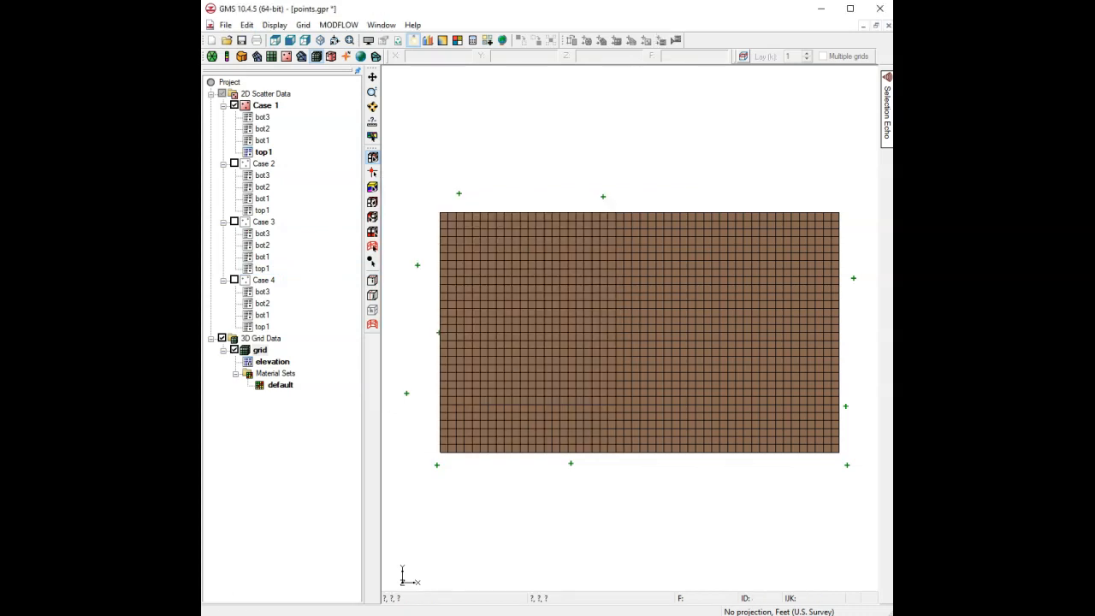
Create a new MODFLOW simulation with default Global/Basic Package settings, then make Case 1 active.
click(339, 24)
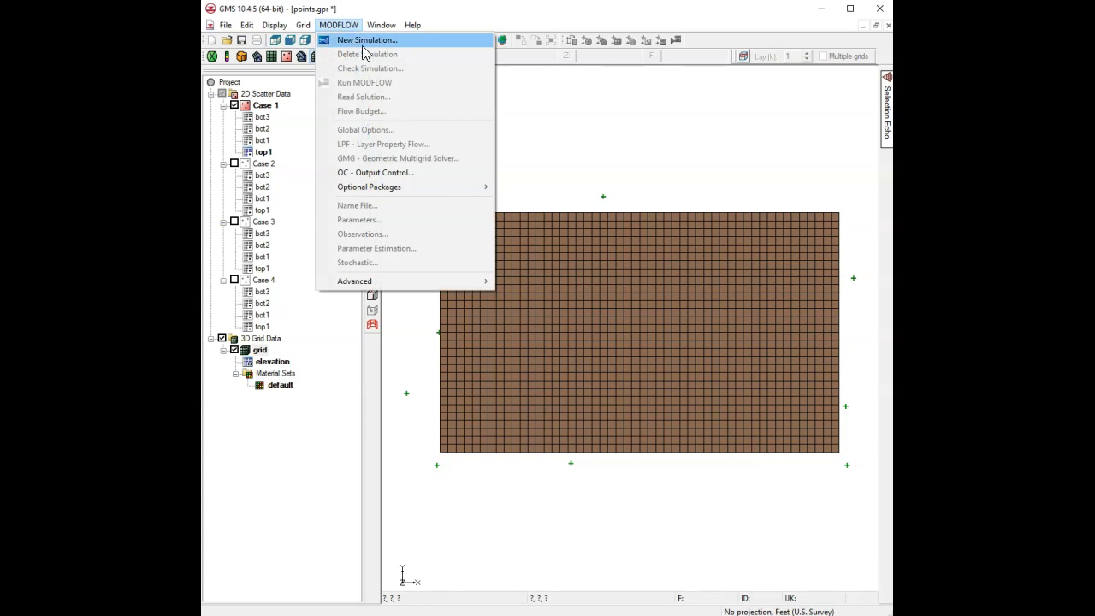
click(367, 46)
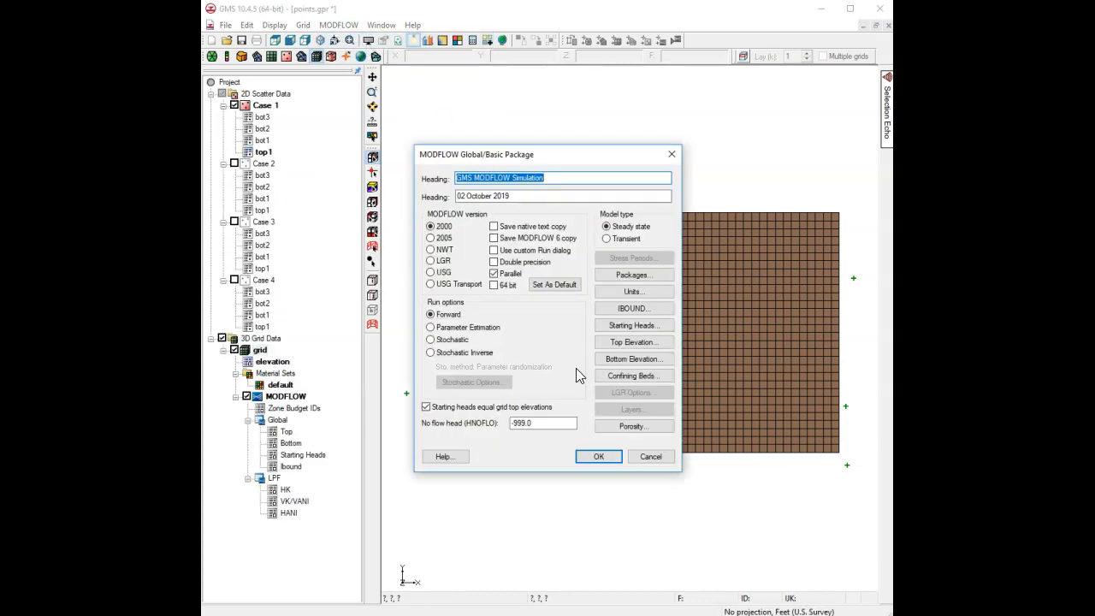
click(603, 456)
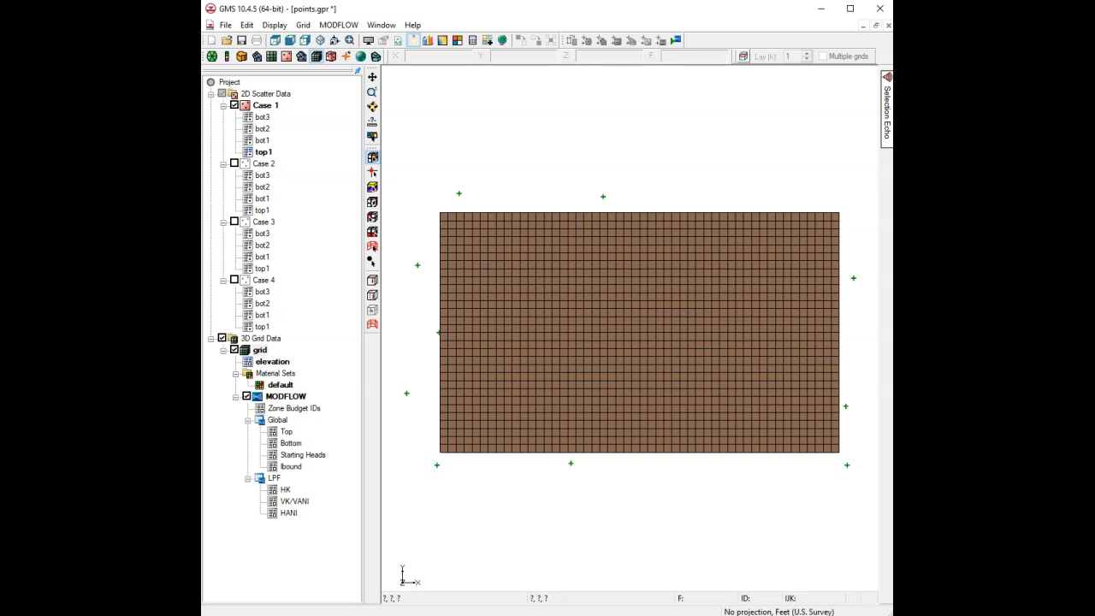
click(265, 105)
click(266, 106)
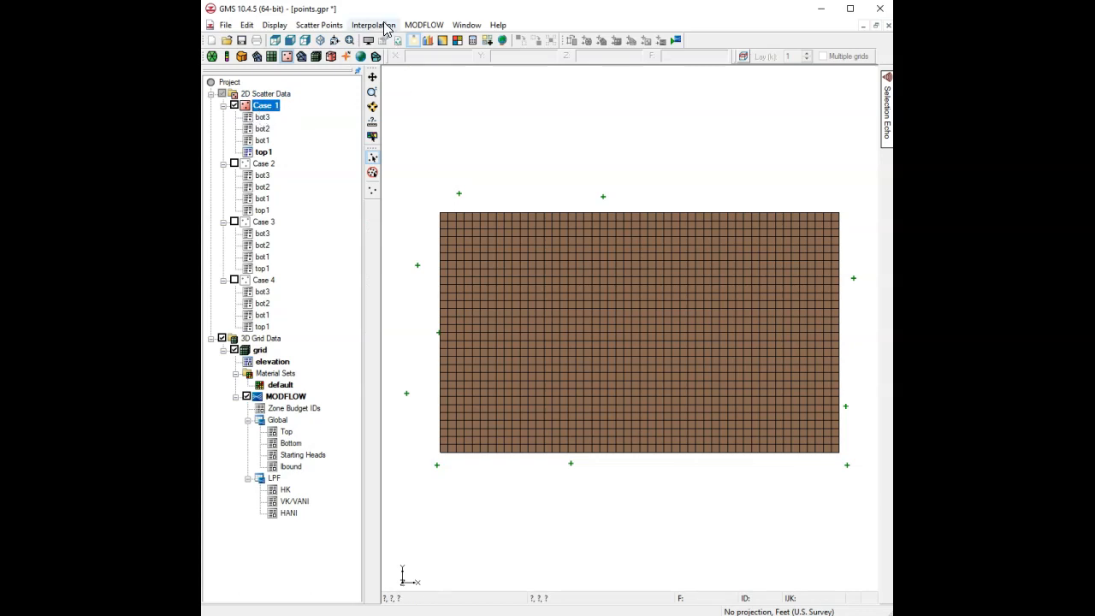
Open Interpolate to MODFLOW Layers, move the dialog aside, and clear all dataset-to-layer mappings.
click(386, 27)
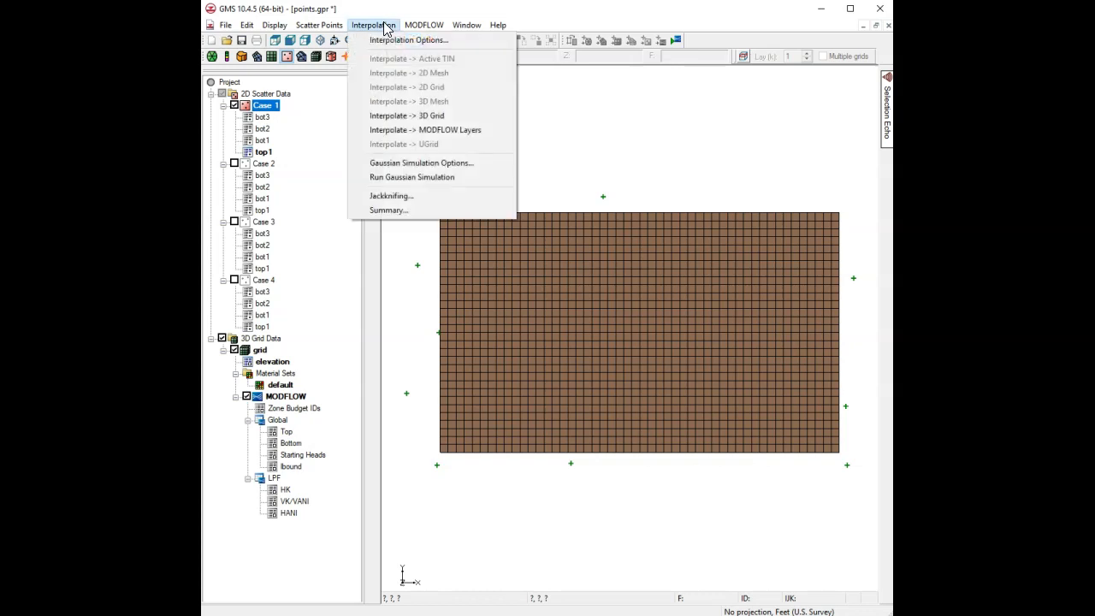
click(429, 131)
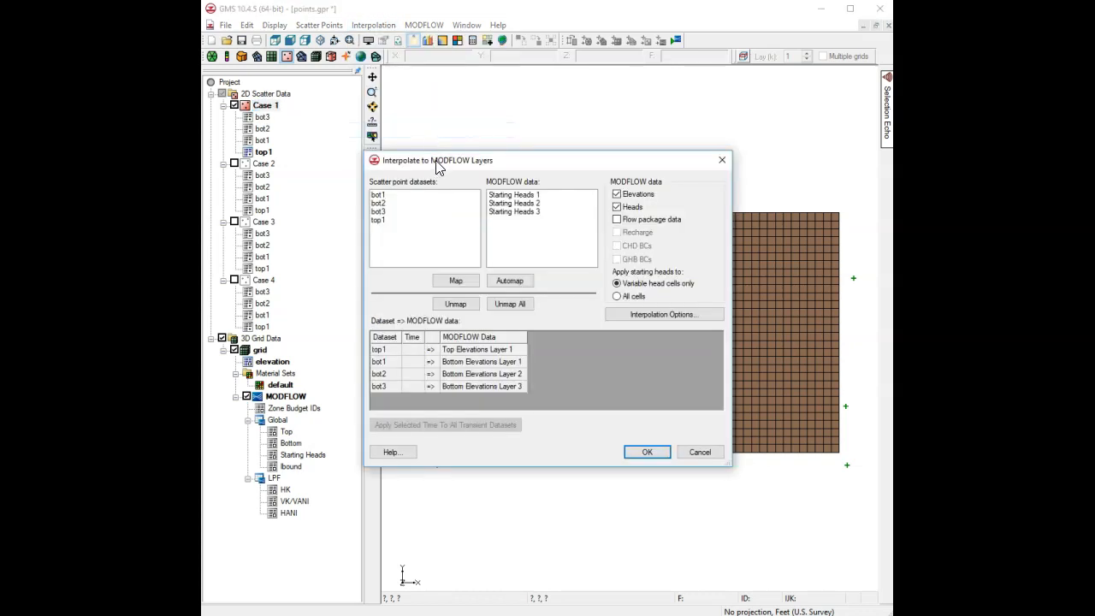
drag(431, 159, 499, 135)
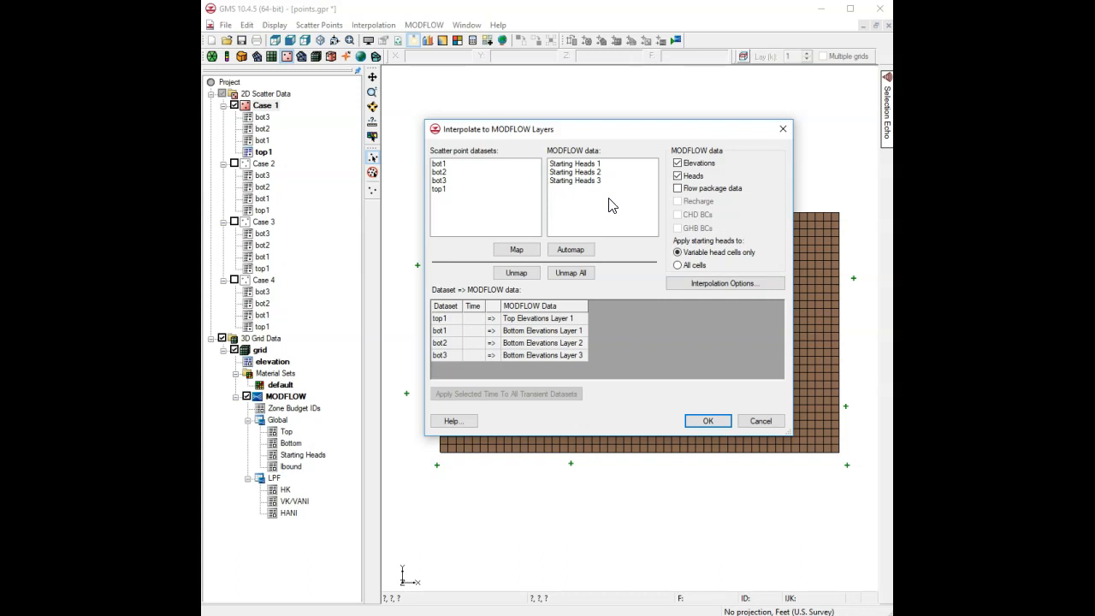
click(445, 163)
click(569, 164)
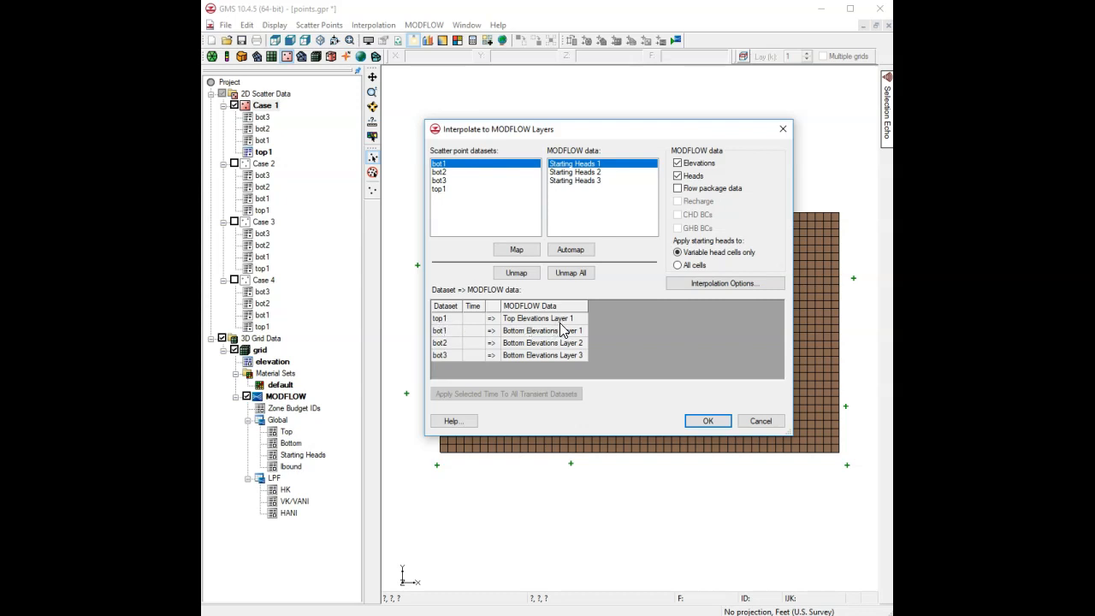
click(562, 274)
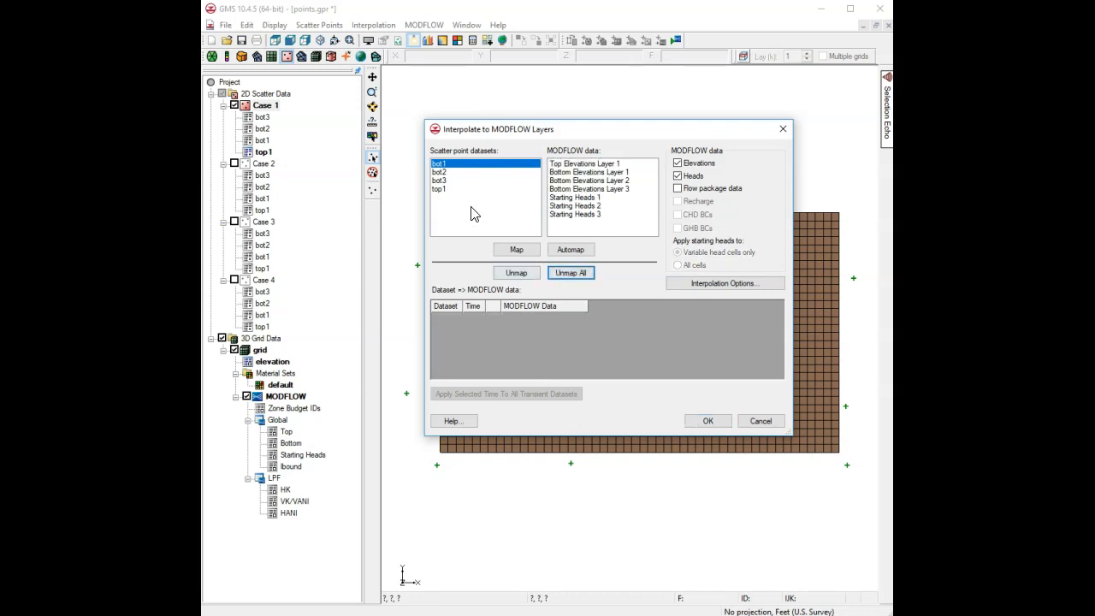
Map top1 to Top Elevations Layer 1 and bot1 to Bottom Elevations Layer 1.
click(450, 188)
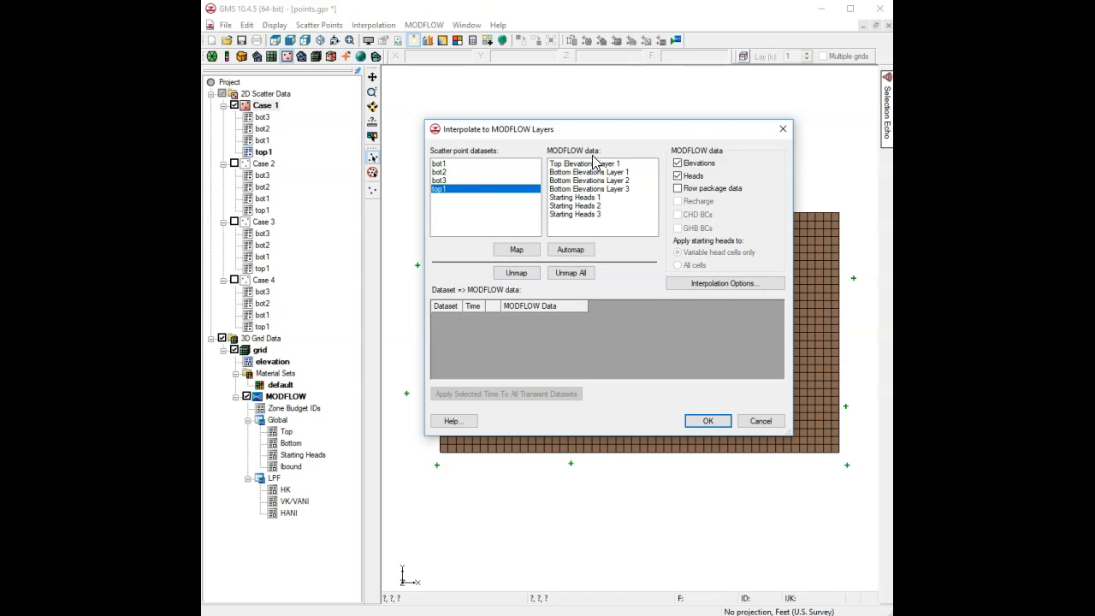
click(588, 164)
click(517, 249)
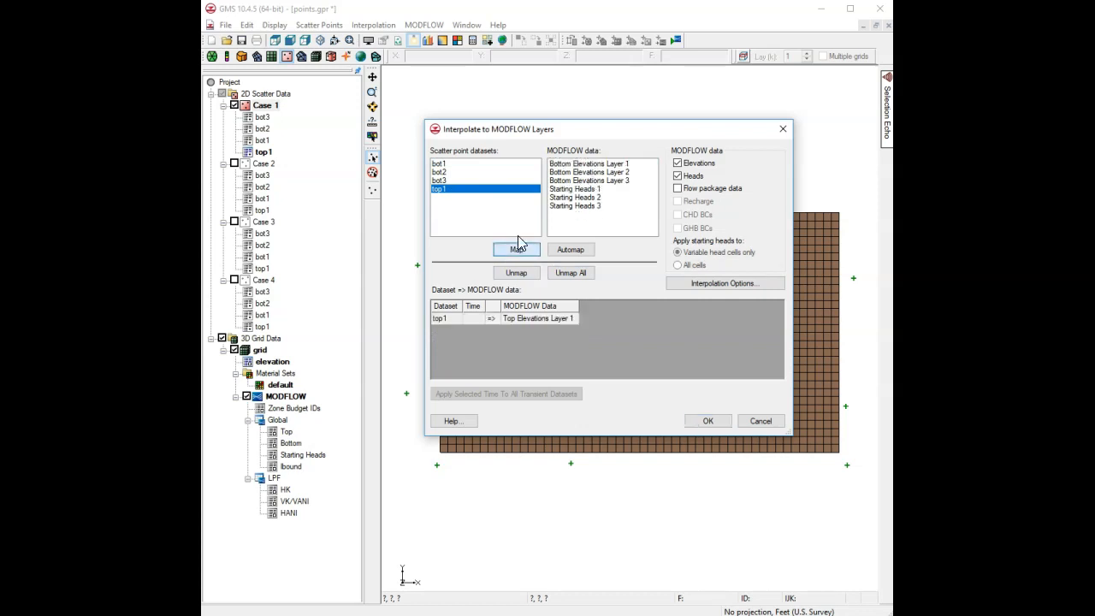
click(440, 173)
click(439, 164)
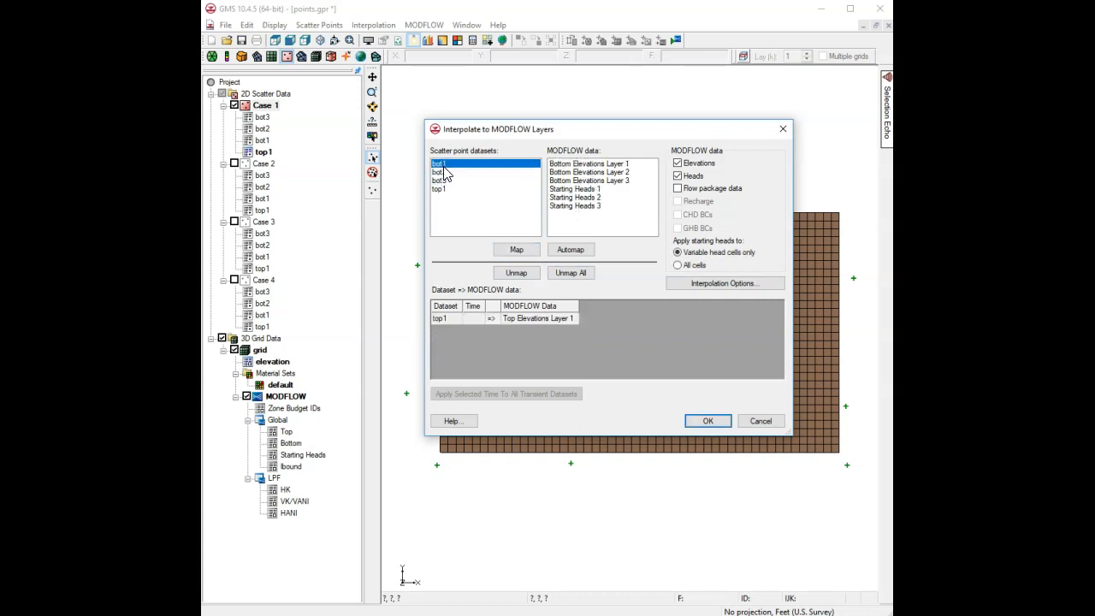
click(609, 163)
click(516, 249)
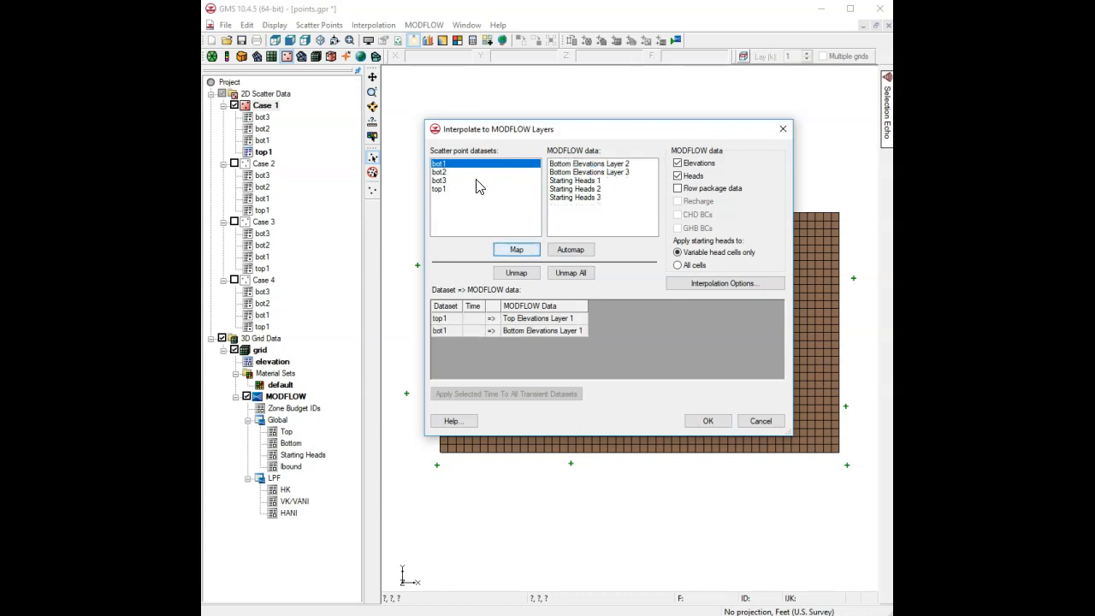
Map bot2 and bot3 to Bottom Elevations Layers 2 and 3, and review the Interpolation Options.
click(452, 173)
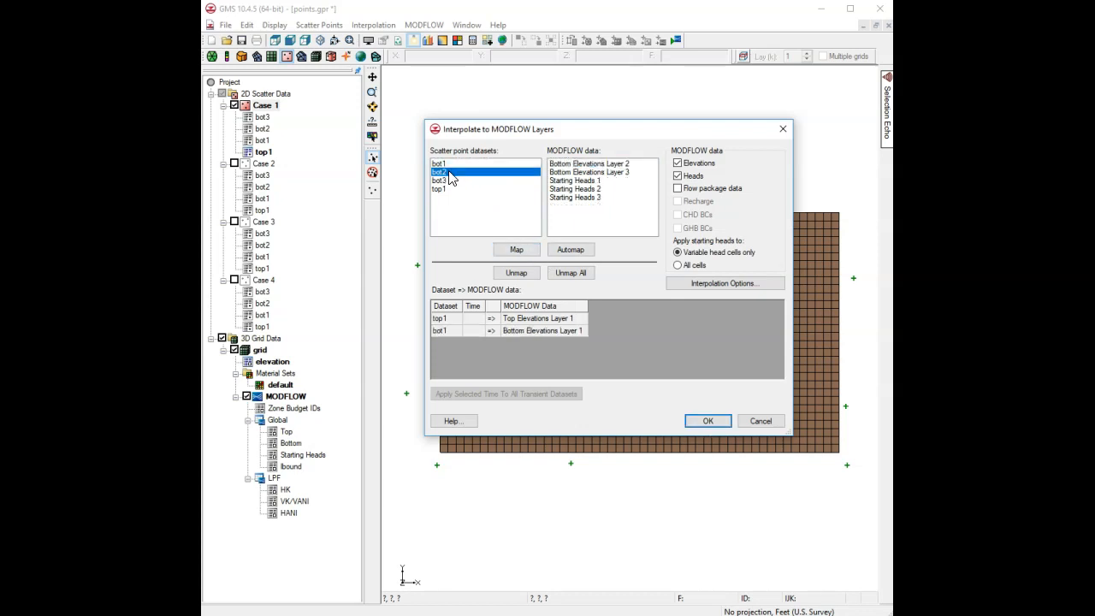
click(598, 164)
click(530, 250)
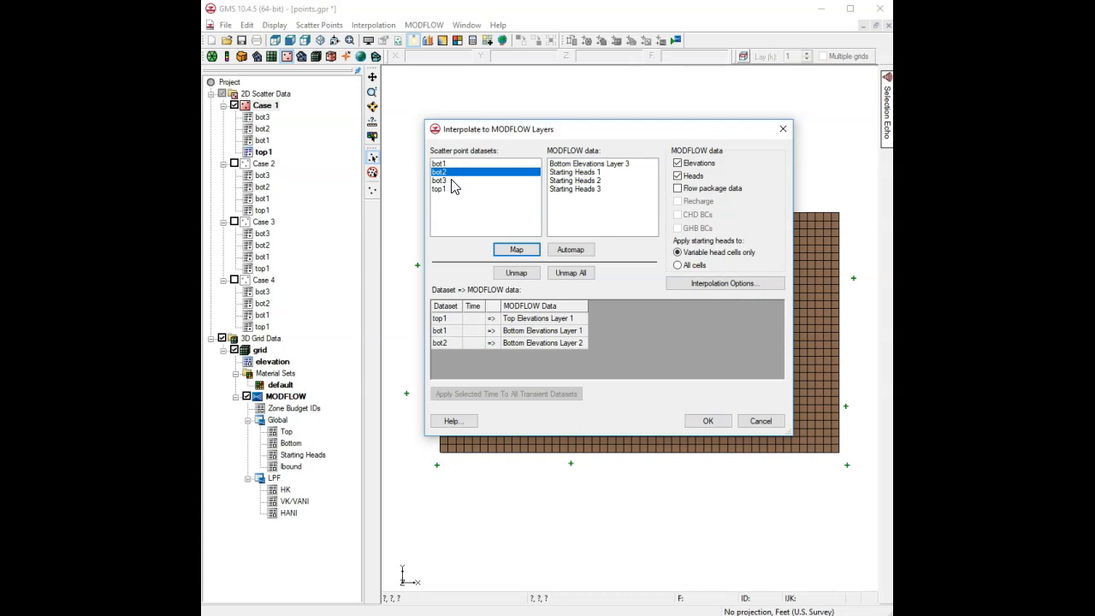
click(454, 180)
click(580, 164)
click(517, 249)
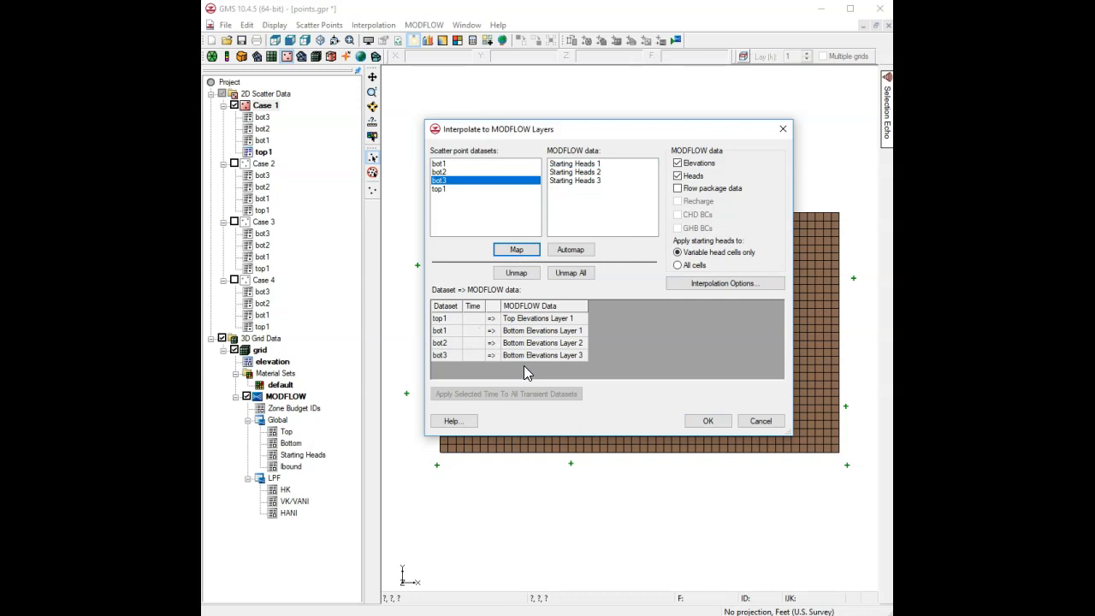
click(715, 286)
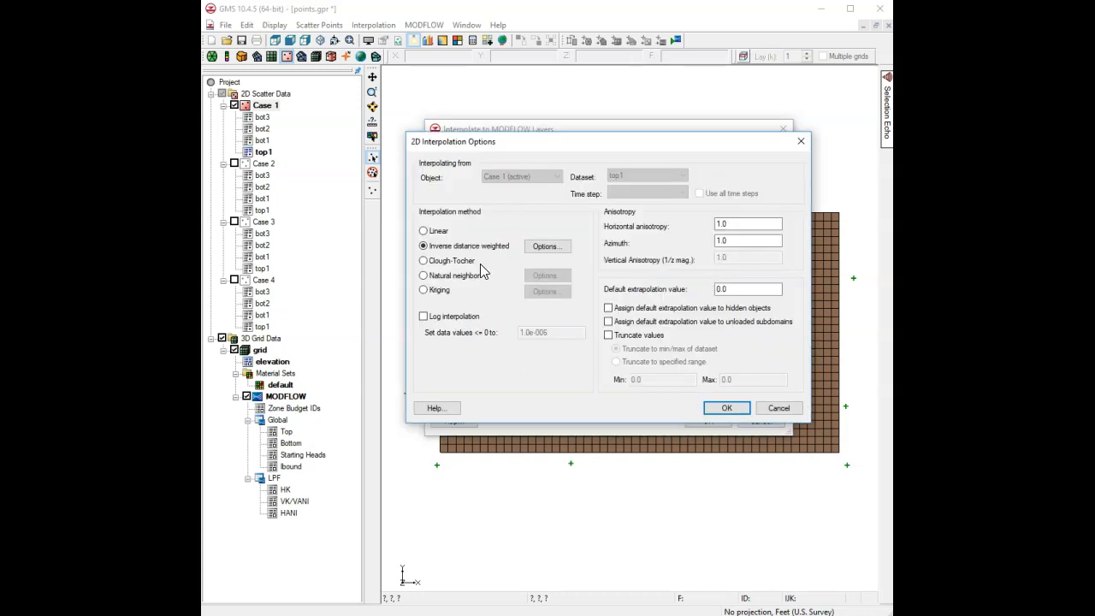
click(738, 408)
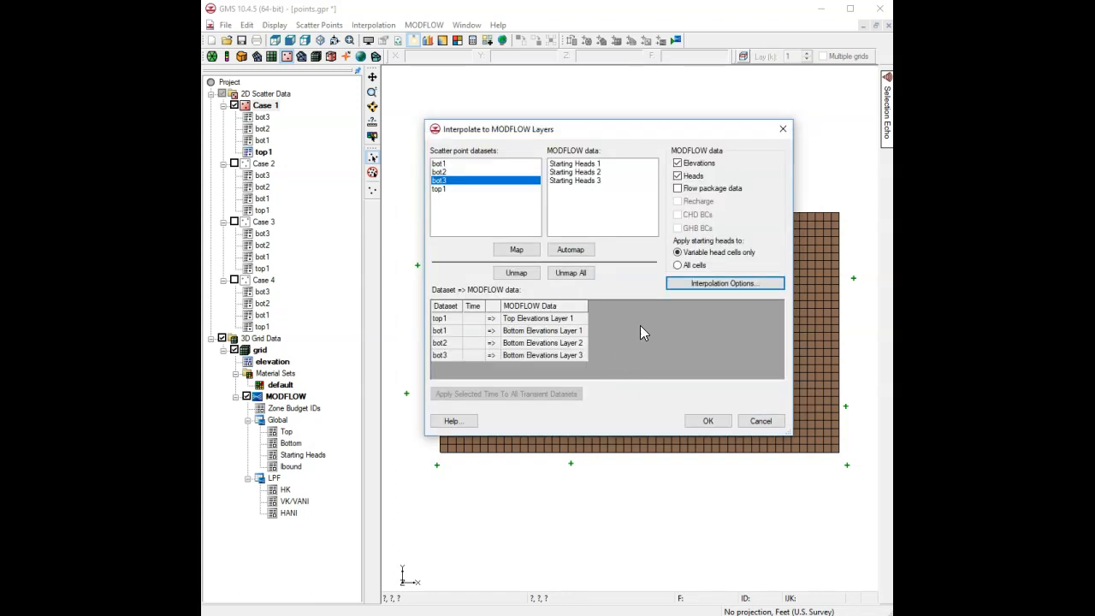
Run the interpolation and inspect the grid's Top and layer 3 elevation values.
click(707, 420)
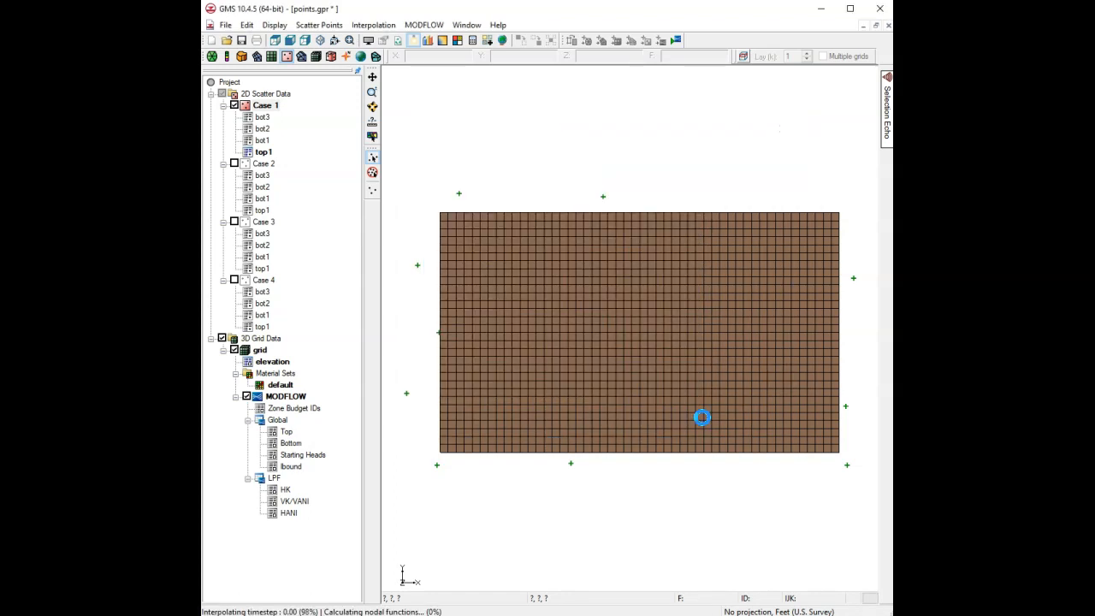
click(287, 432)
double_click(289, 434)
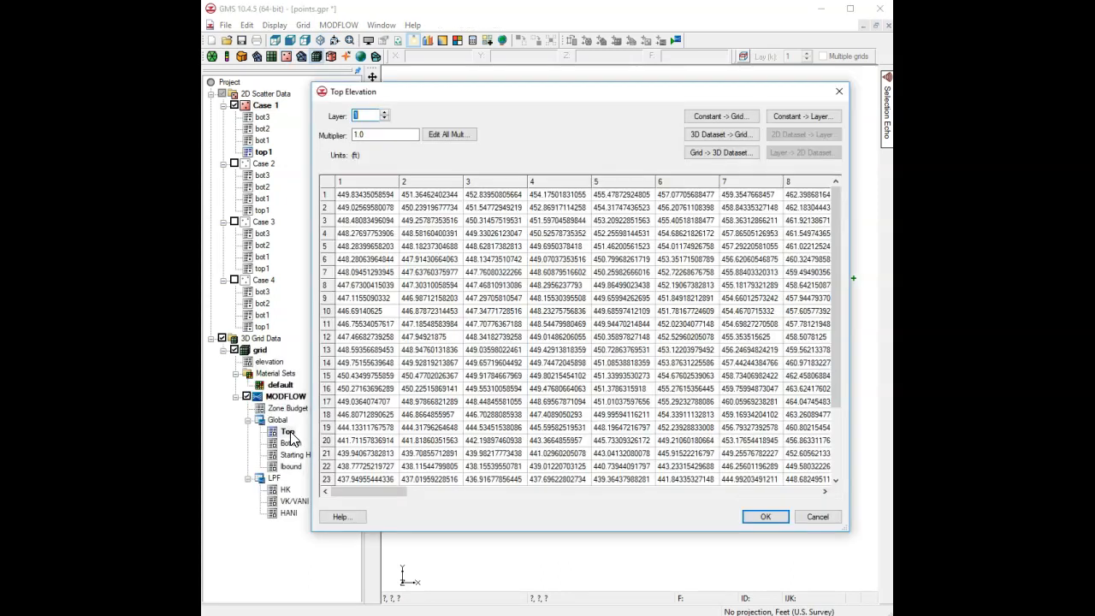
click(385, 114)
click(385, 113)
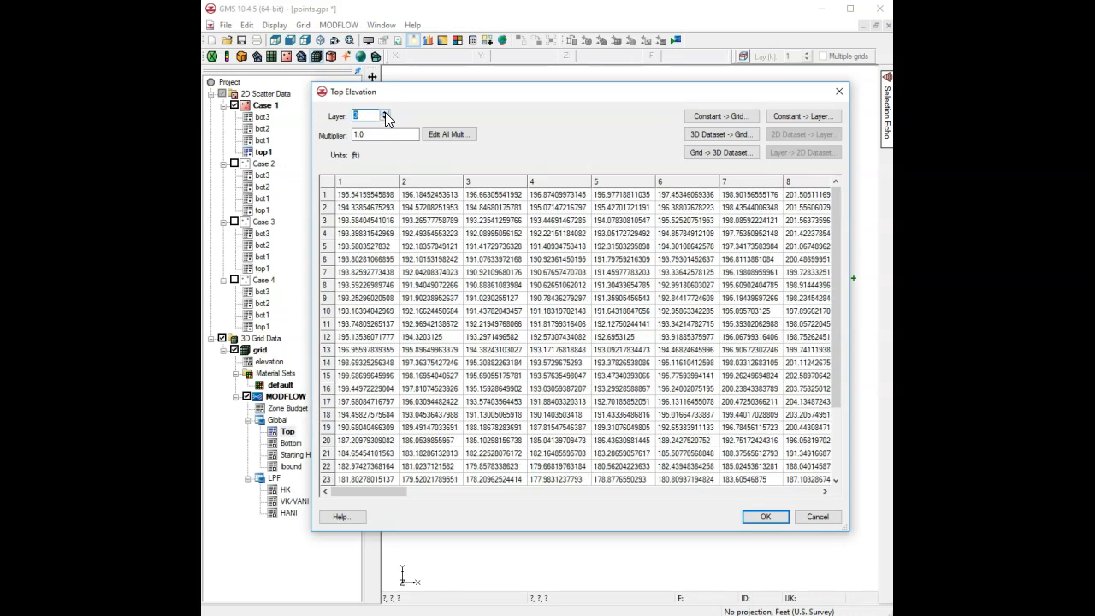
click(800, 515)
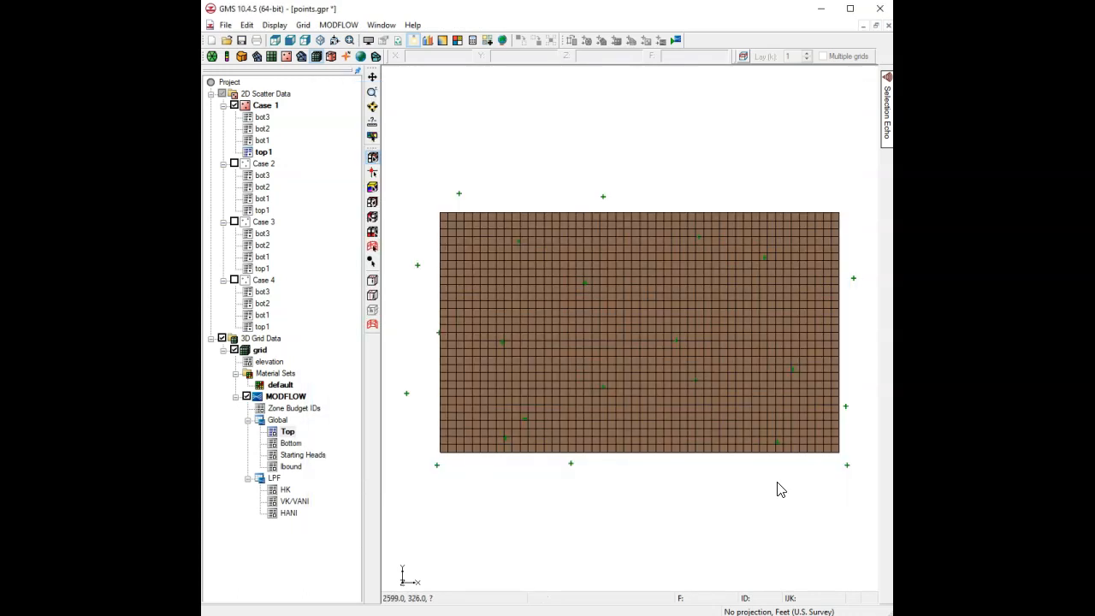
View the grid's row 30 cross-section from the side.
click(290, 41)
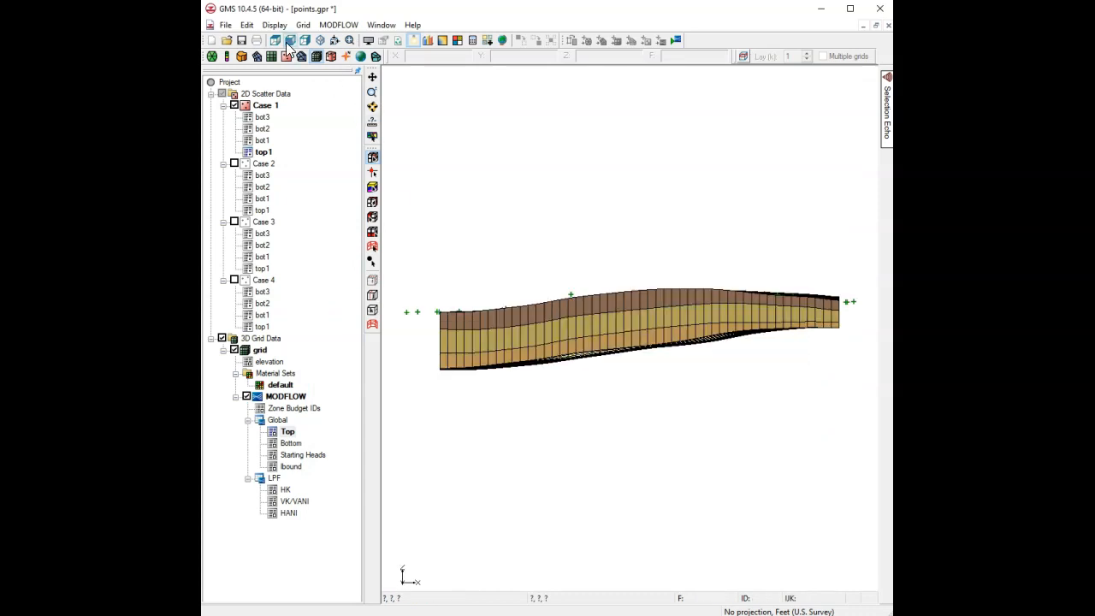
click(334, 40)
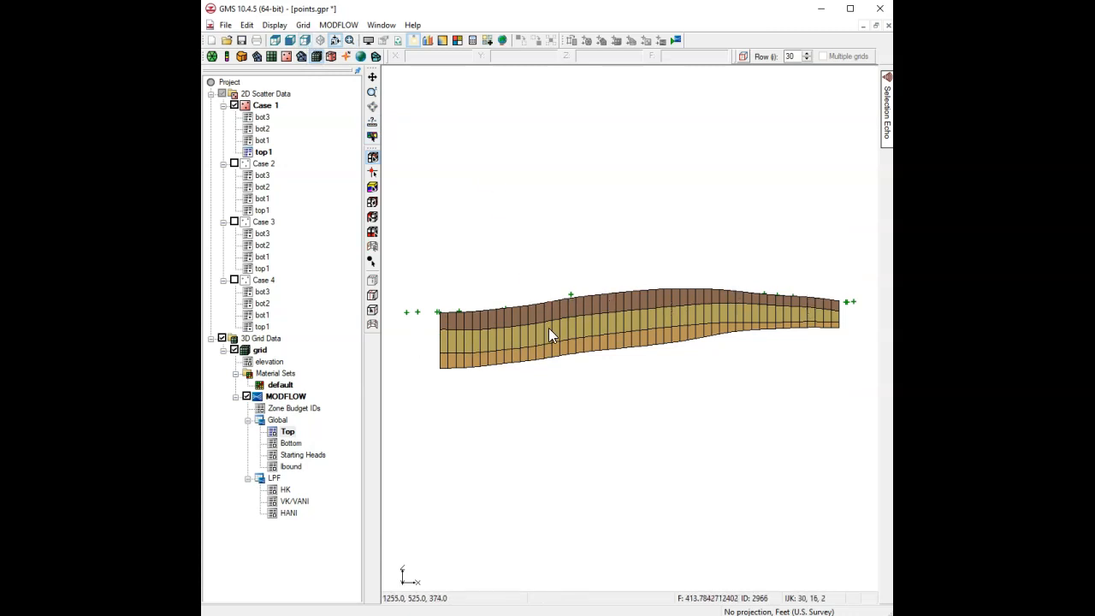
click(321, 40)
Tilt the oblique grid view to a lower angle, then make Case 2 the active scatter set.
click(321, 40)
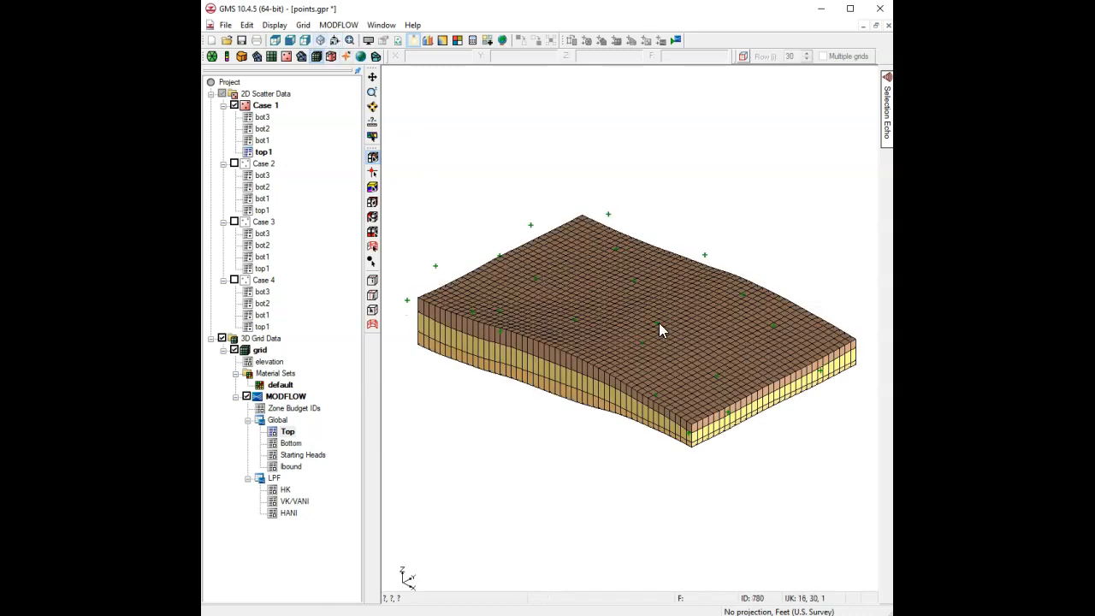
click(372, 106)
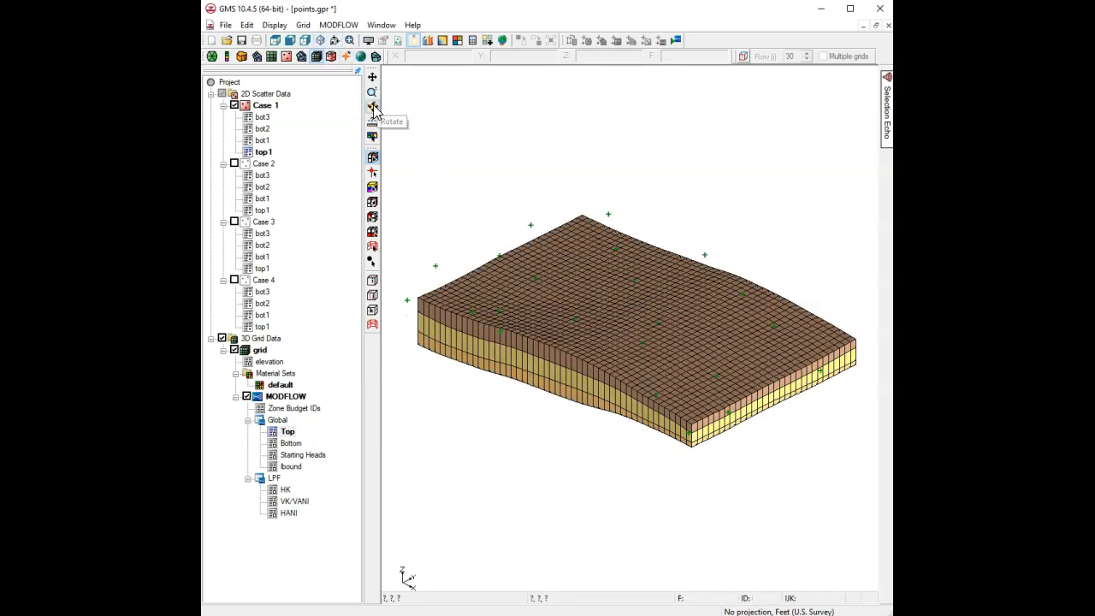
drag(640, 459, 795, 426)
drag(851, 266, 707, 300)
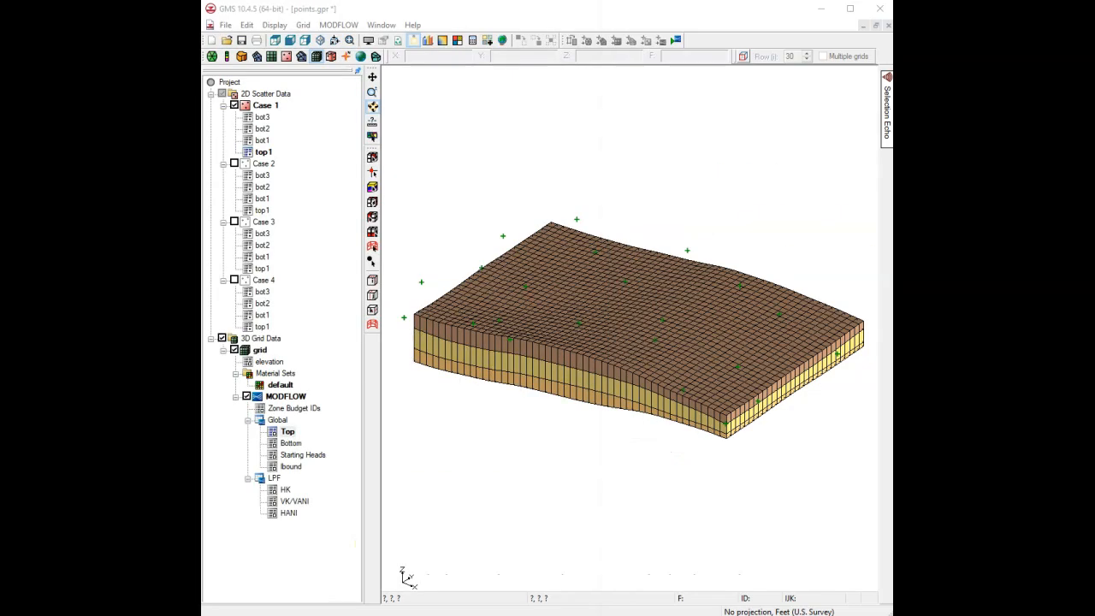
click(261, 166)
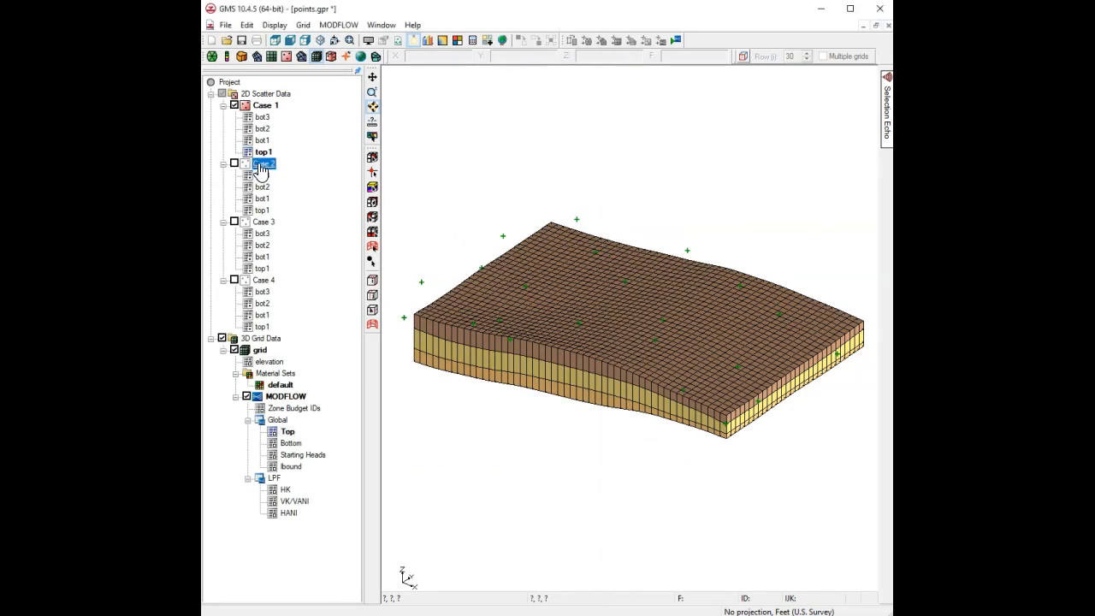
Switch to a side cross-section view showing the Case 2 scatter points instead of Case 1.
click(337, 41)
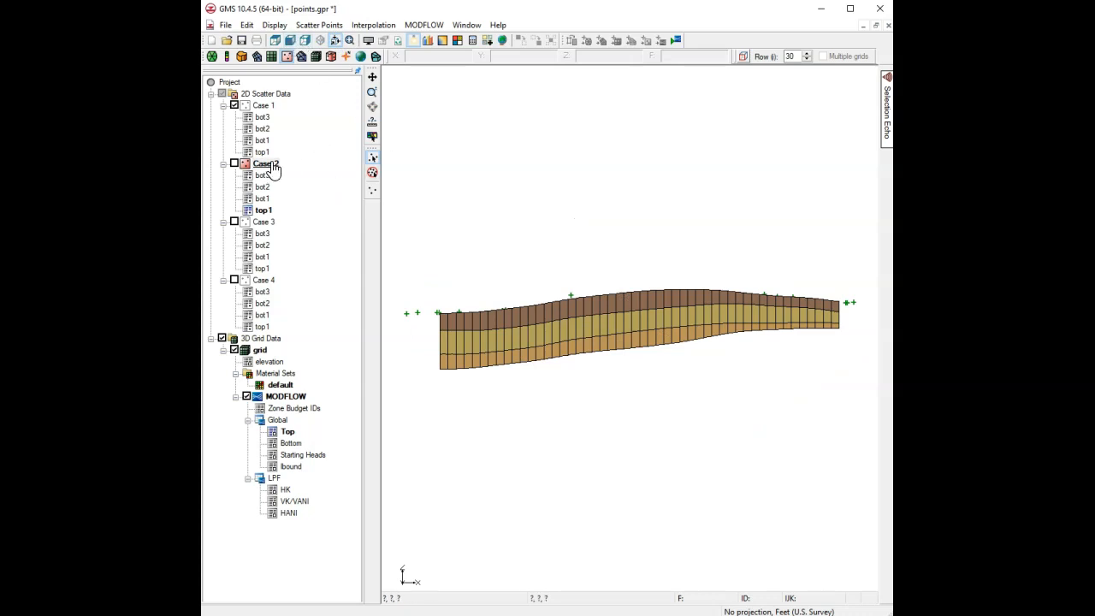
click(235, 163)
click(235, 106)
Interpolate the MODFLOW layer elevations from the Case 2 scatter points.
click(373, 24)
click(421, 130)
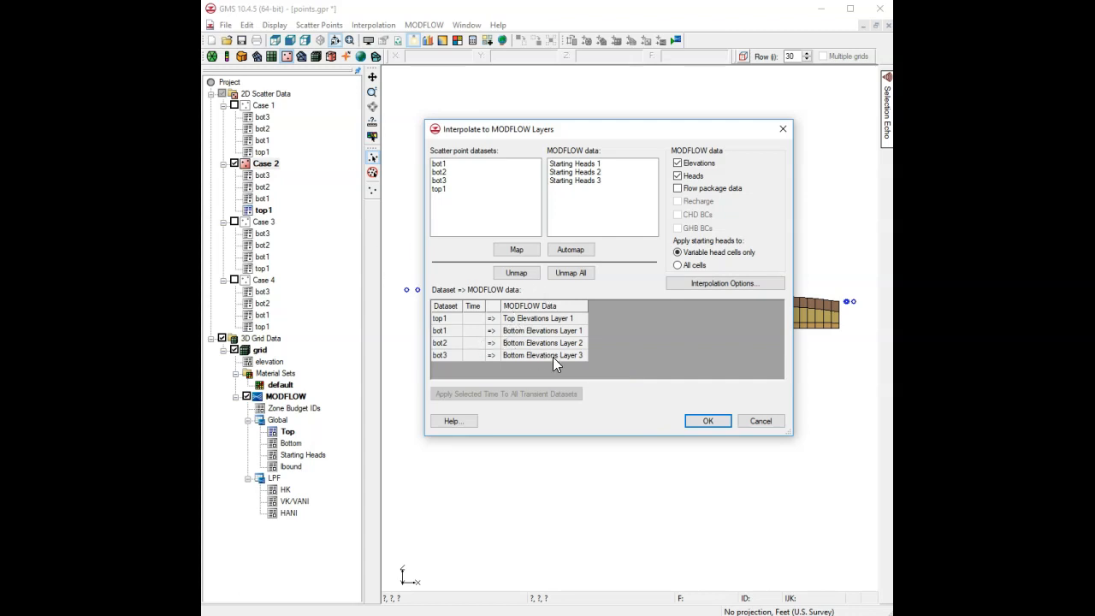
click(699, 419)
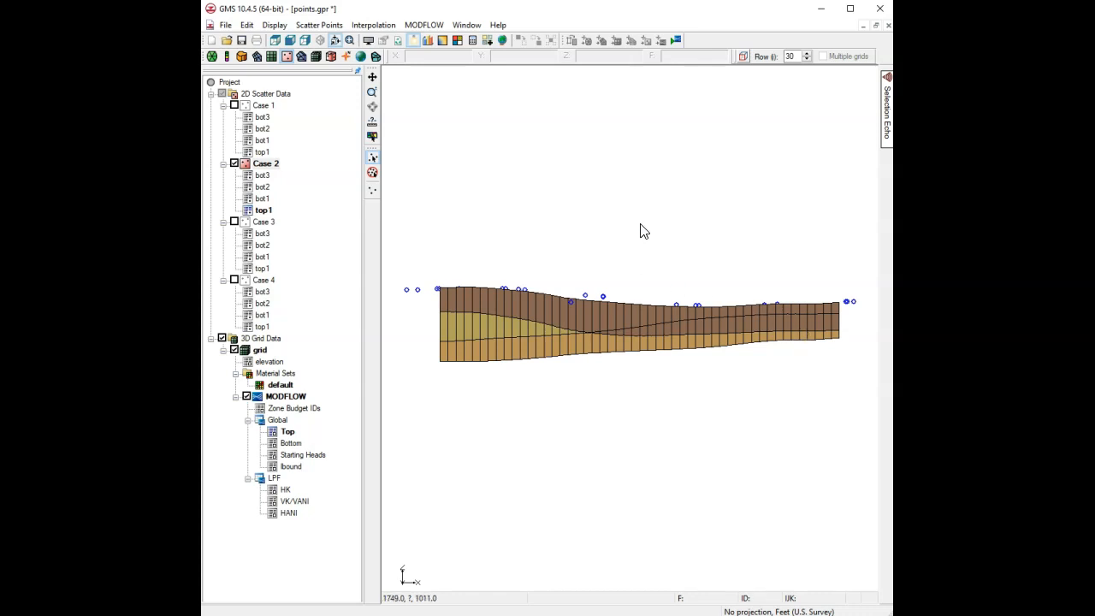
click(423, 28)
Run the simulation check and open Fix Layer Errors for the bottom-above-top elevation error.
click(450, 70)
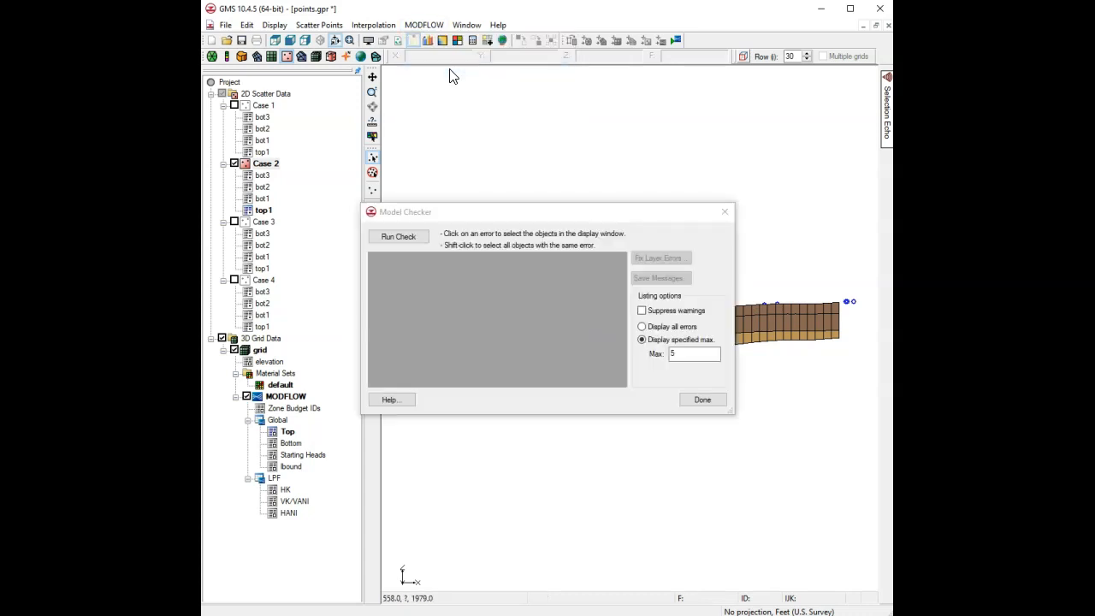
click(406, 240)
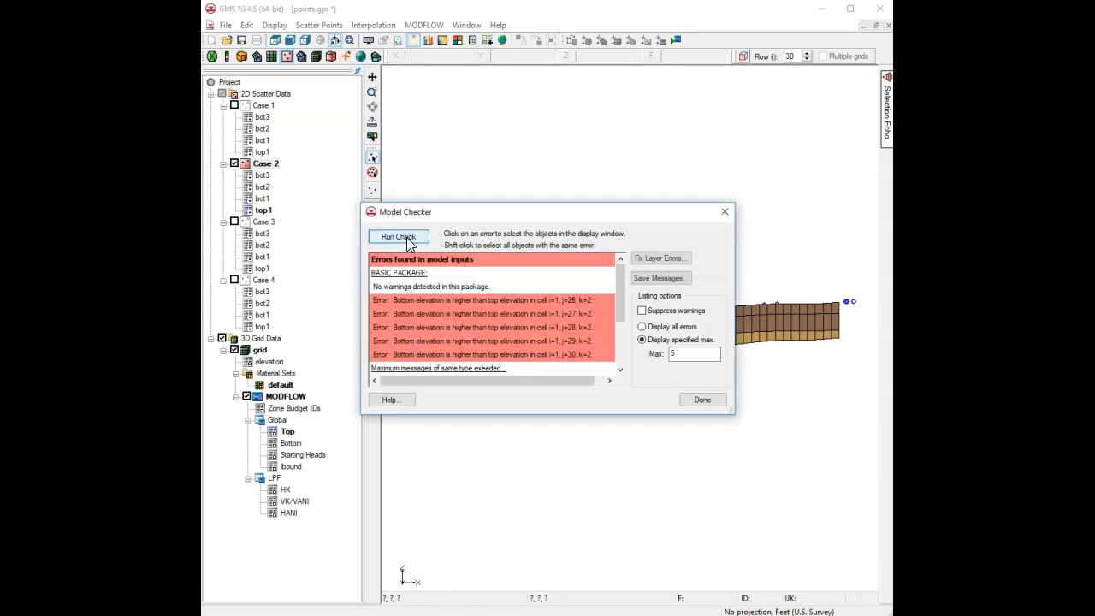
click(428, 301)
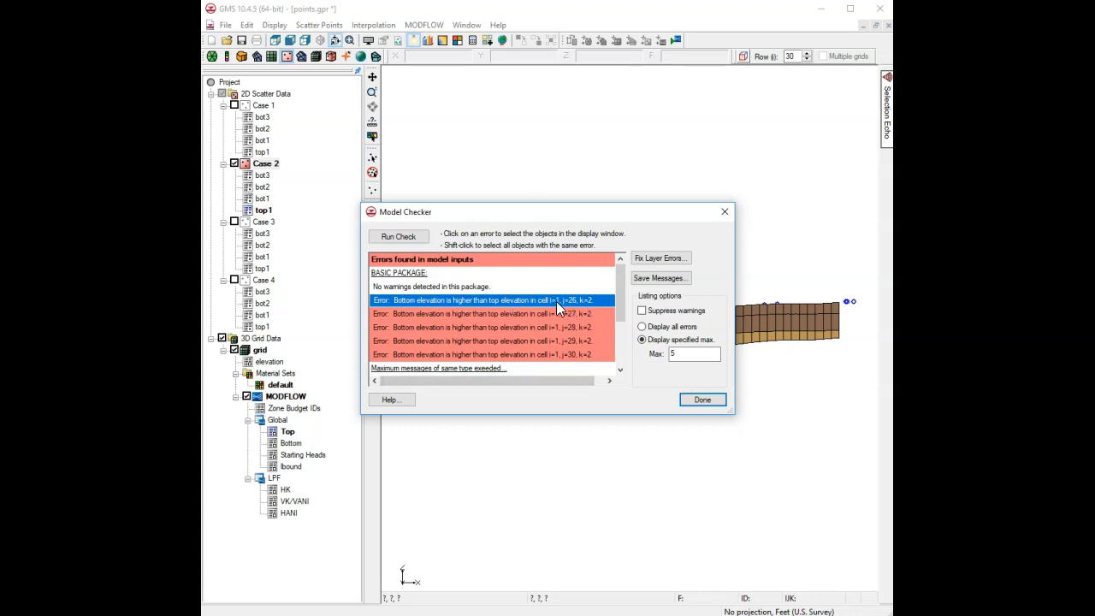
click(655, 261)
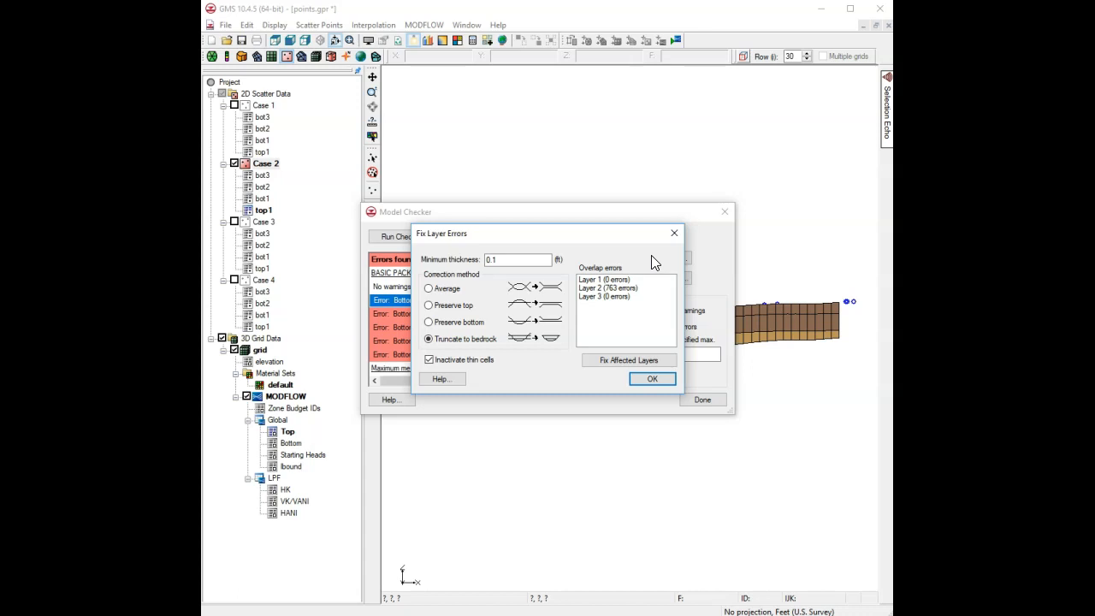
Fix Layer 2's 763 overlap errors by averaging, keeping thin cells active at 0.1 minimum thickness.
click(614, 288)
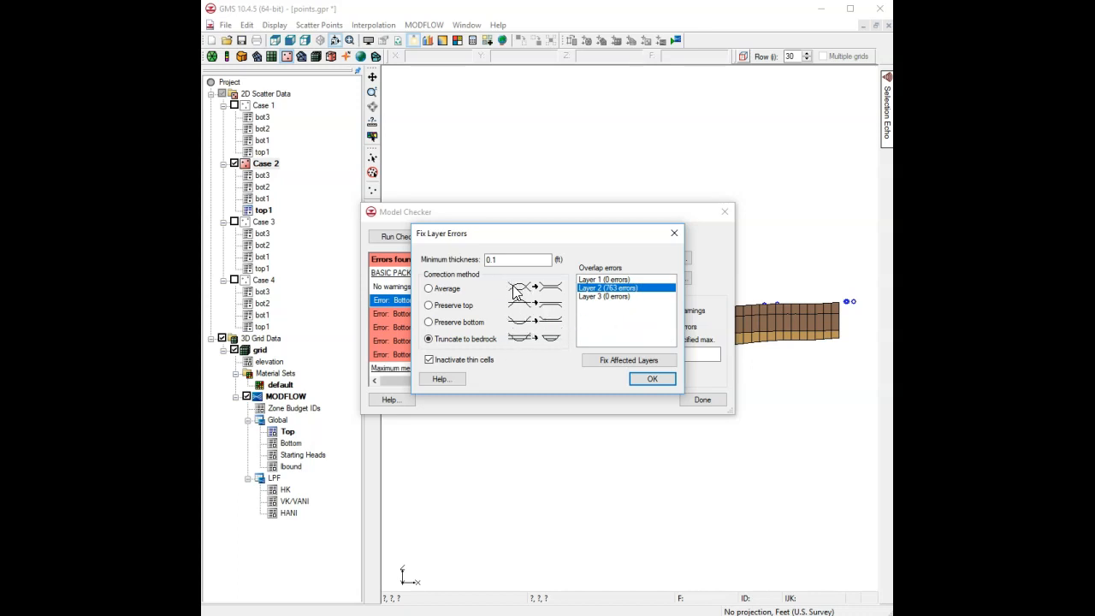
click(455, 291)
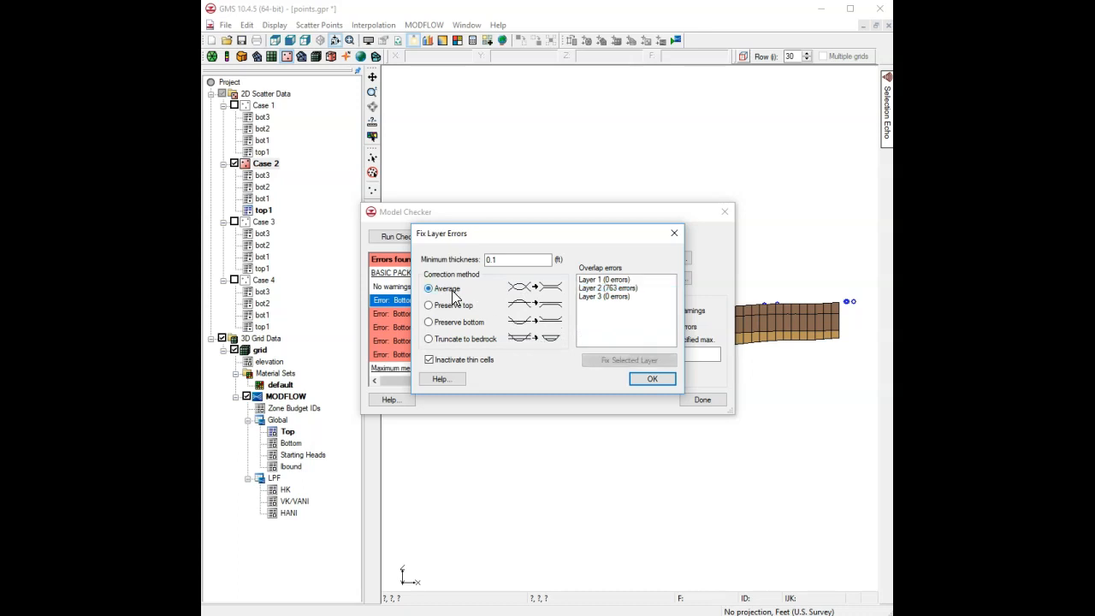
click(611, 288)
click(477, 361)
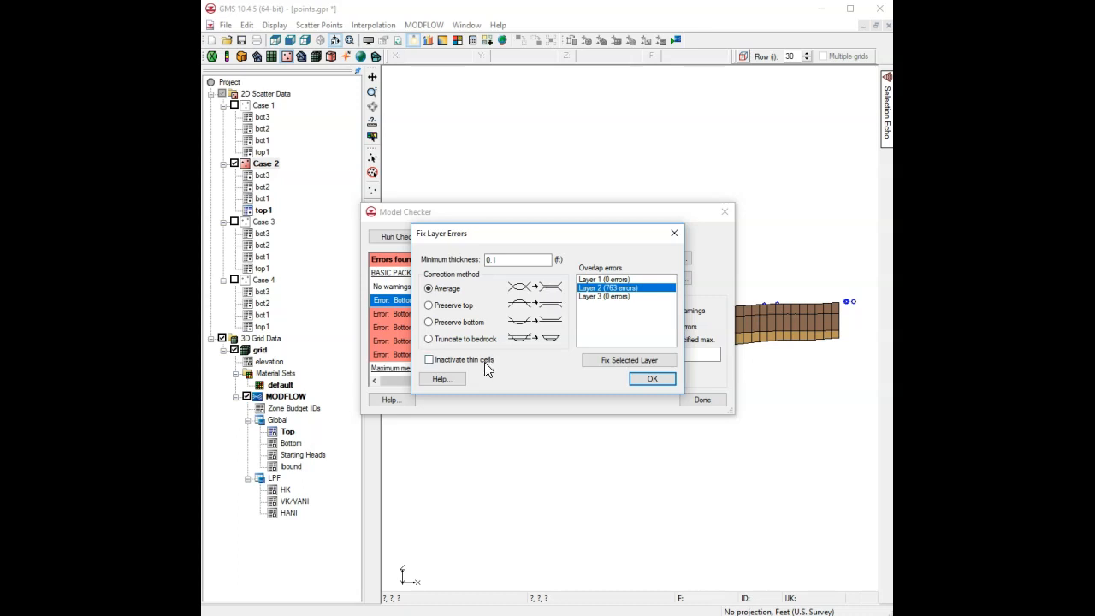
click(497, 261)
drag(499, 260, 484, 256)
click(499, 264)
click(632, 359)
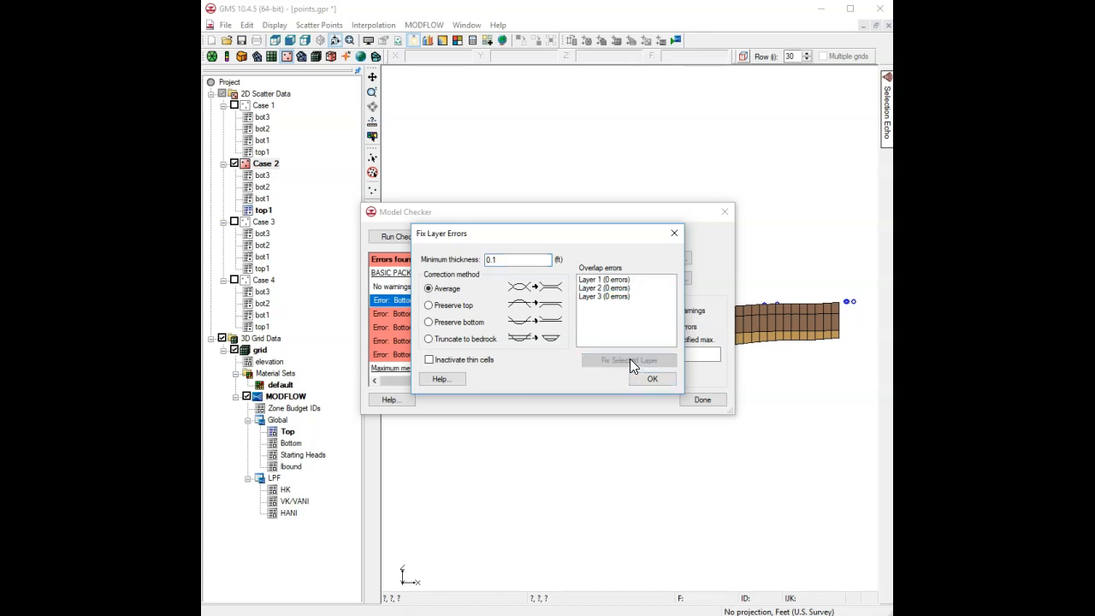
click(650, 380)
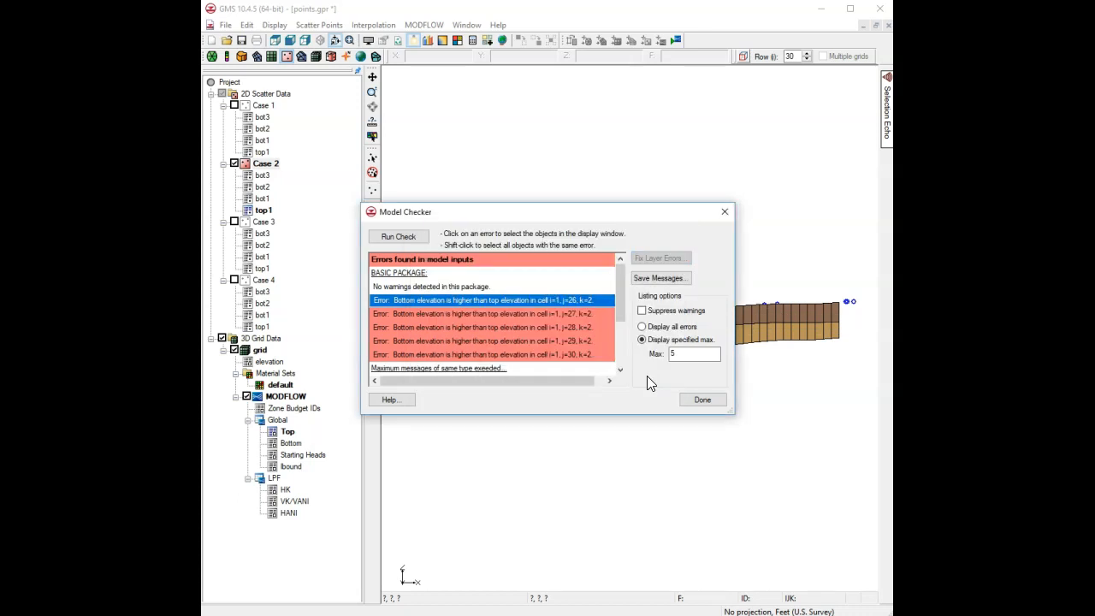
Close the Model Checker to return to the corrected row cross-section.
click(701, 399)
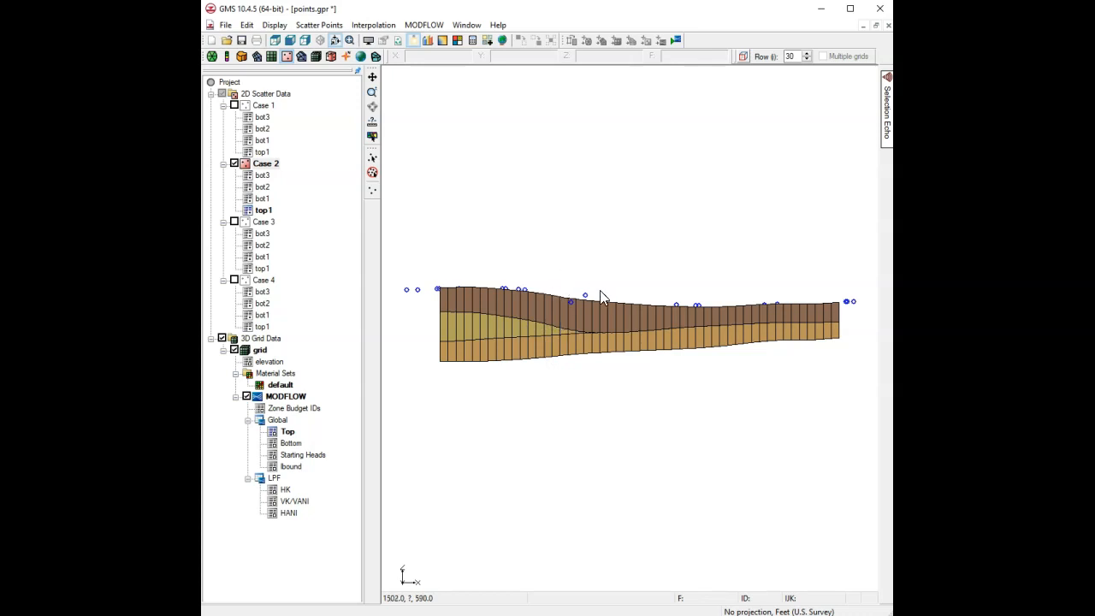
Tilt the grid to a low, side-on oblique 3-D view, then bring the tutorial PDF forward.
click(336, 41)
click(320, 40)
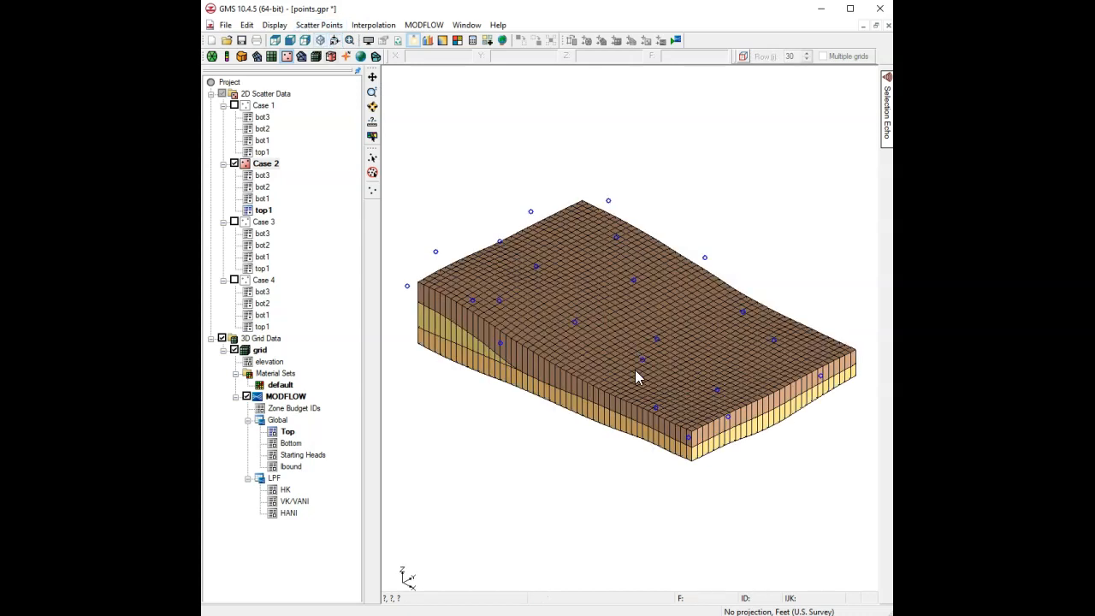
click(372, 106)
drag(577, 432, 618, 385)
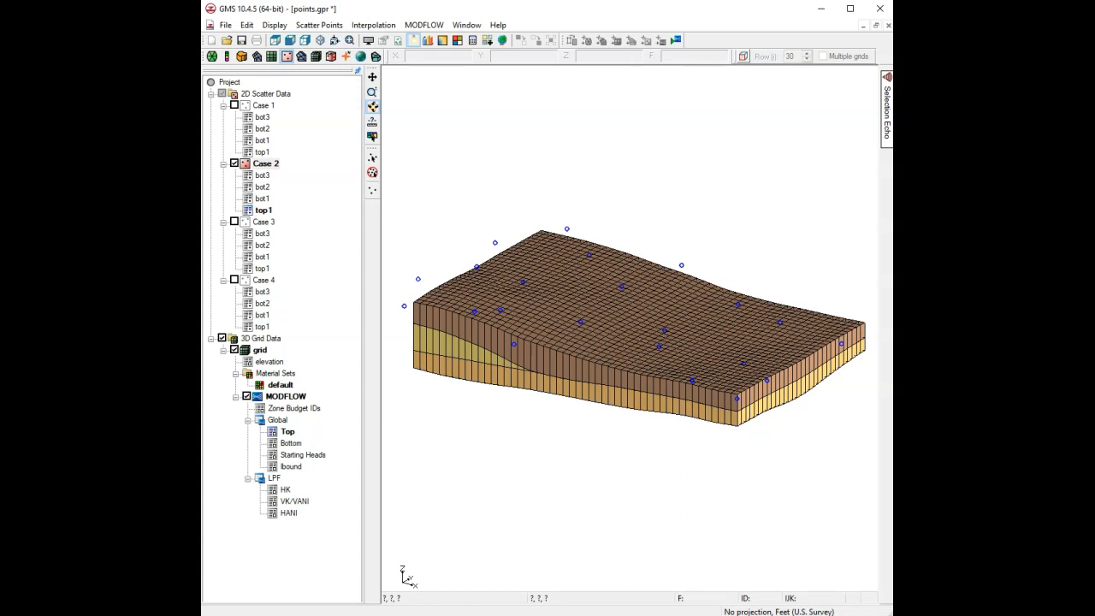
drag(1094, 2, 544, 2)
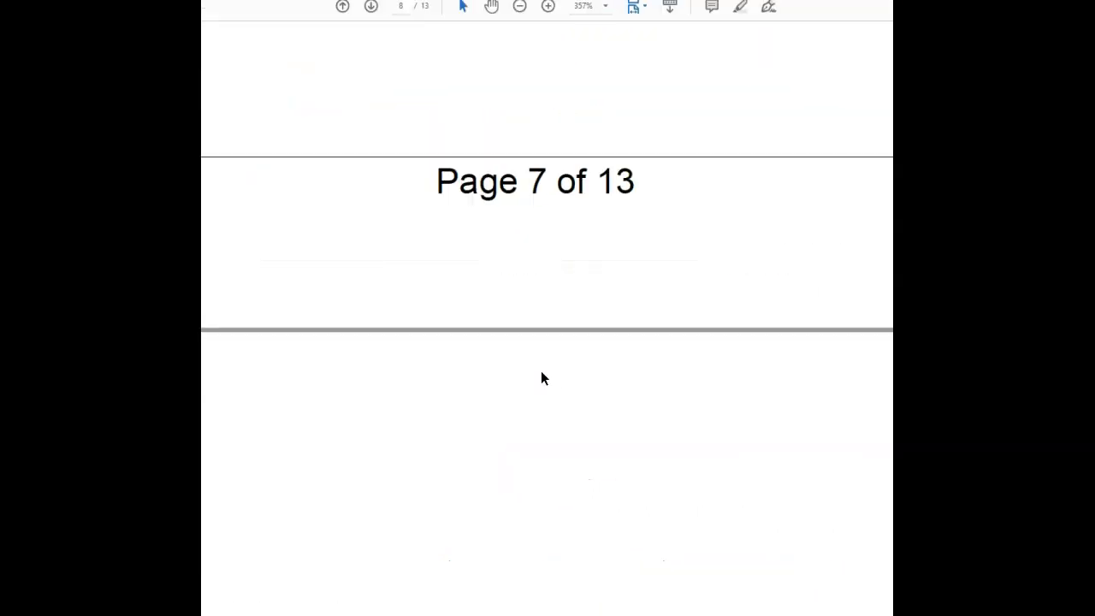
Scroll the full-screen tutorial PDF down to section 4.1 Interpolating the Values.
scroll(541, 376, down, 1)
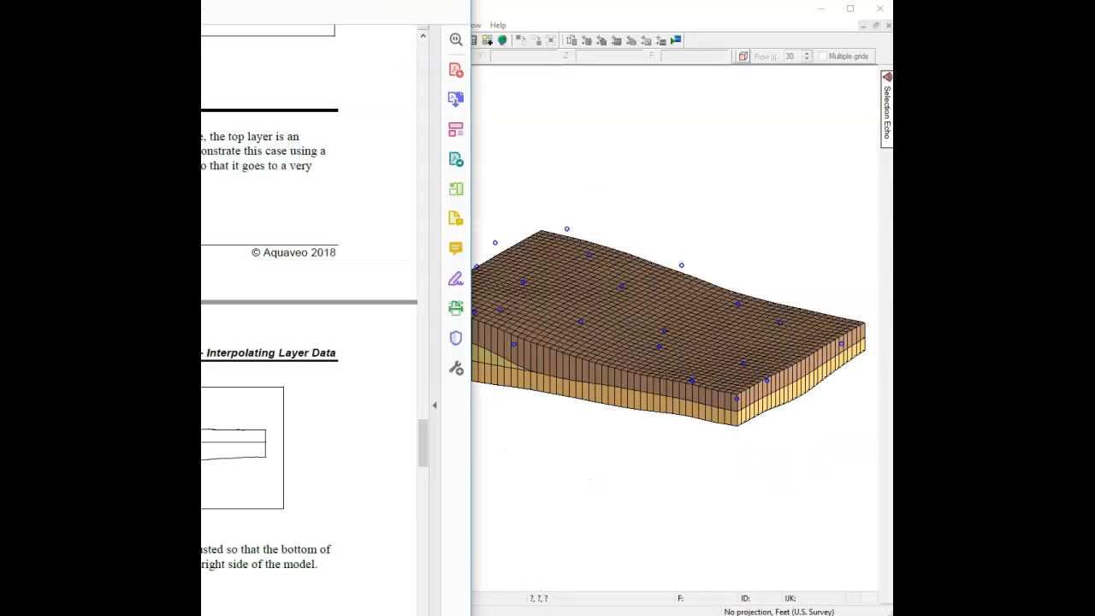
drag(282, 5, 723, 6)
scroll(678, 391, down, 3)
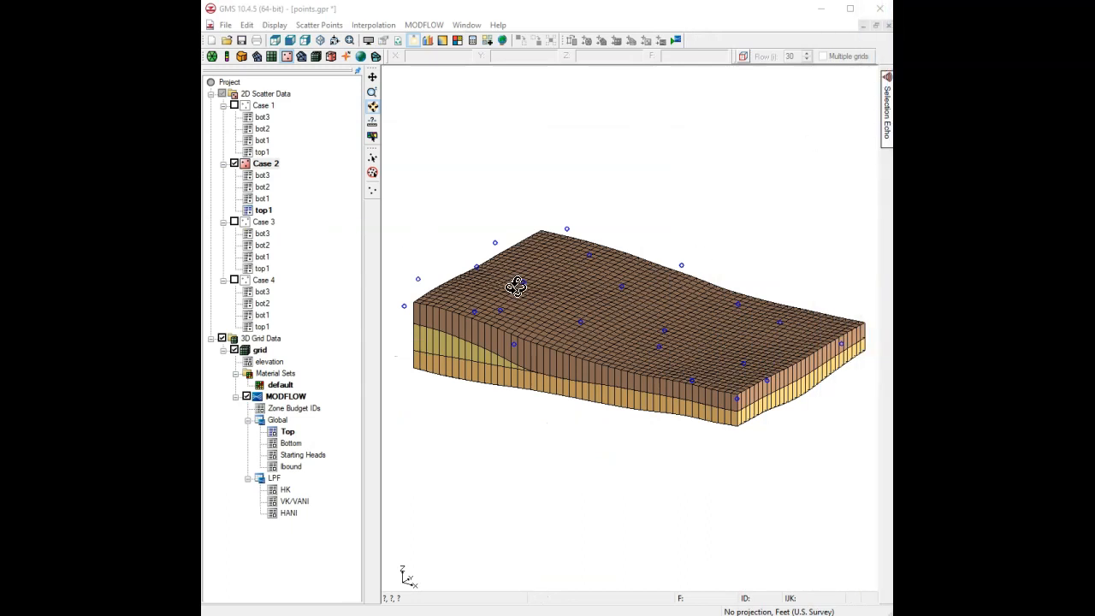
Make Case 3 active and interpolate its scatter points to the MODFLOW layer elevations.
click(263, 222)
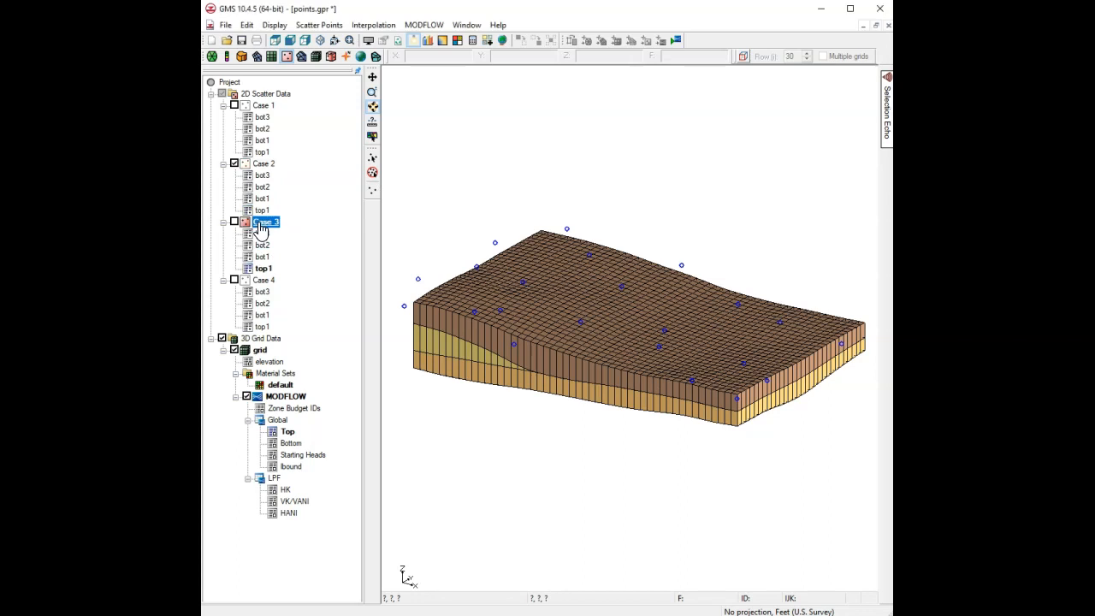
click(373, 25)
click(436, 130)
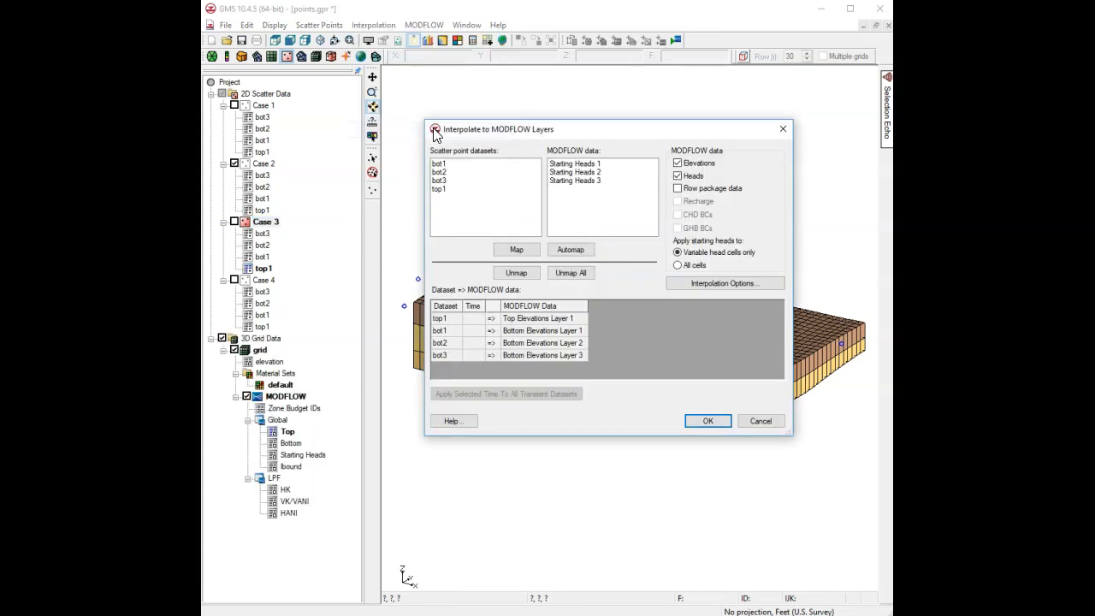
click(708, 422)
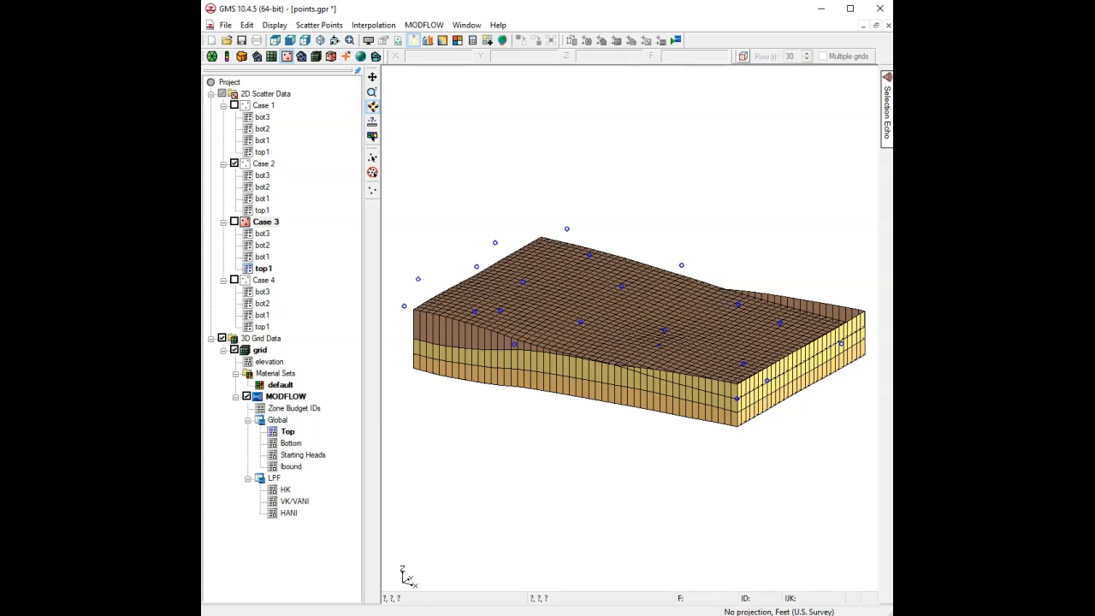
Run the MODFLOW simulation check and open the Fix Layer Errors options.
click(423, 25)
click(454, 68)
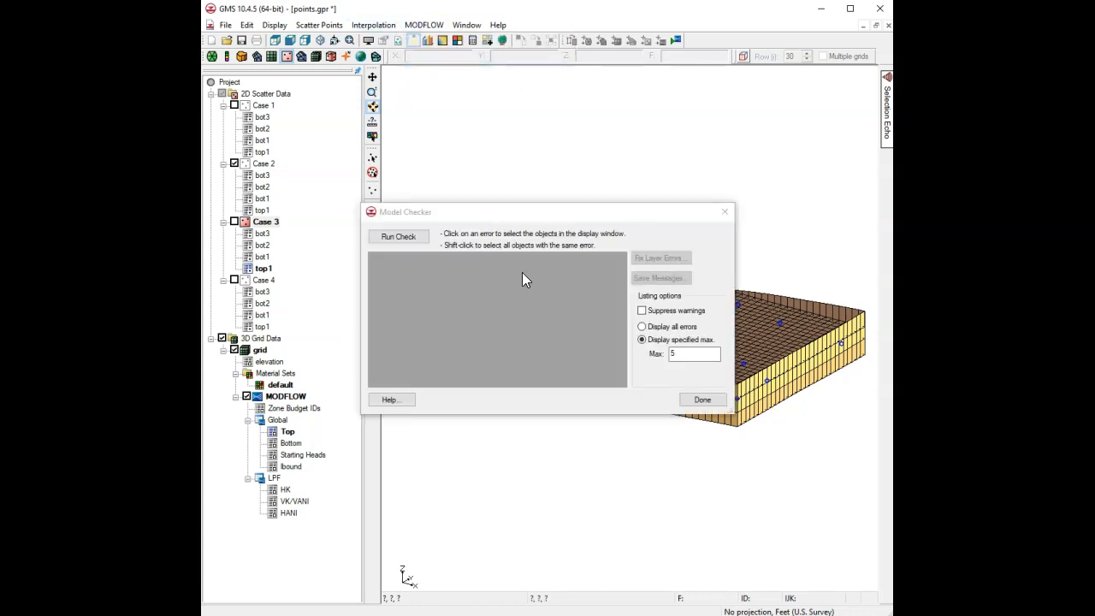
click(399, 237)
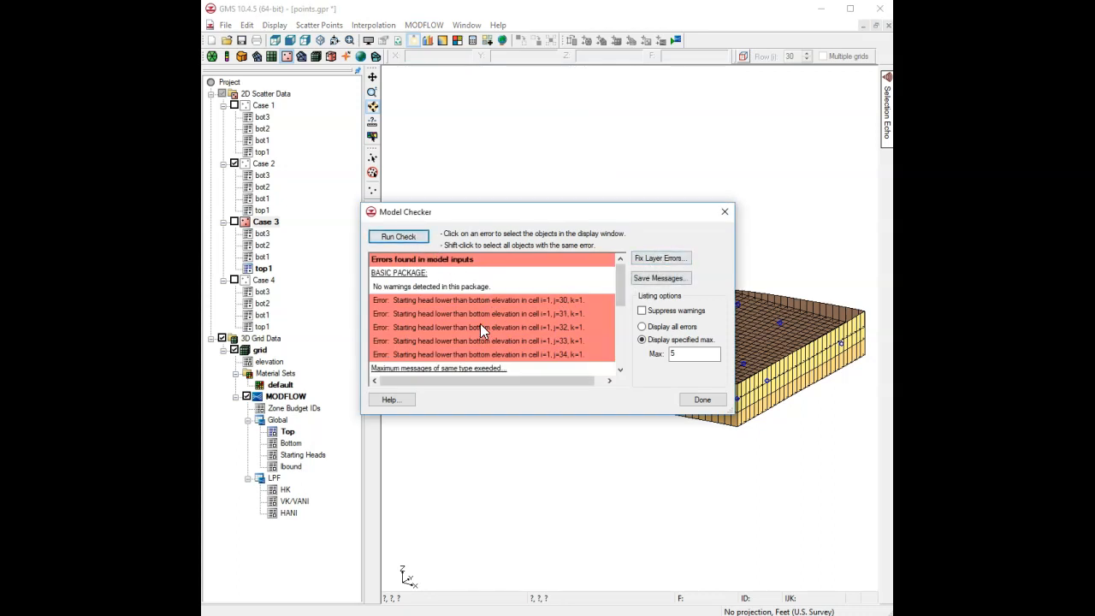
click(644, 259)
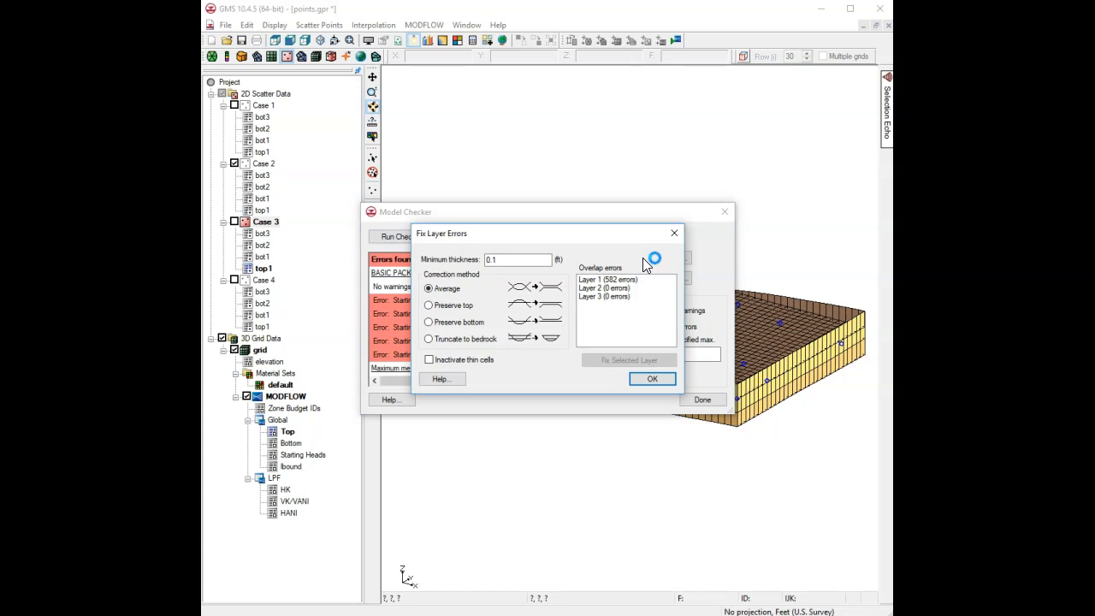
Fix Layer 1's 582 overlap errors with Preserve top and thin cells inactivated.
click(614, 282)
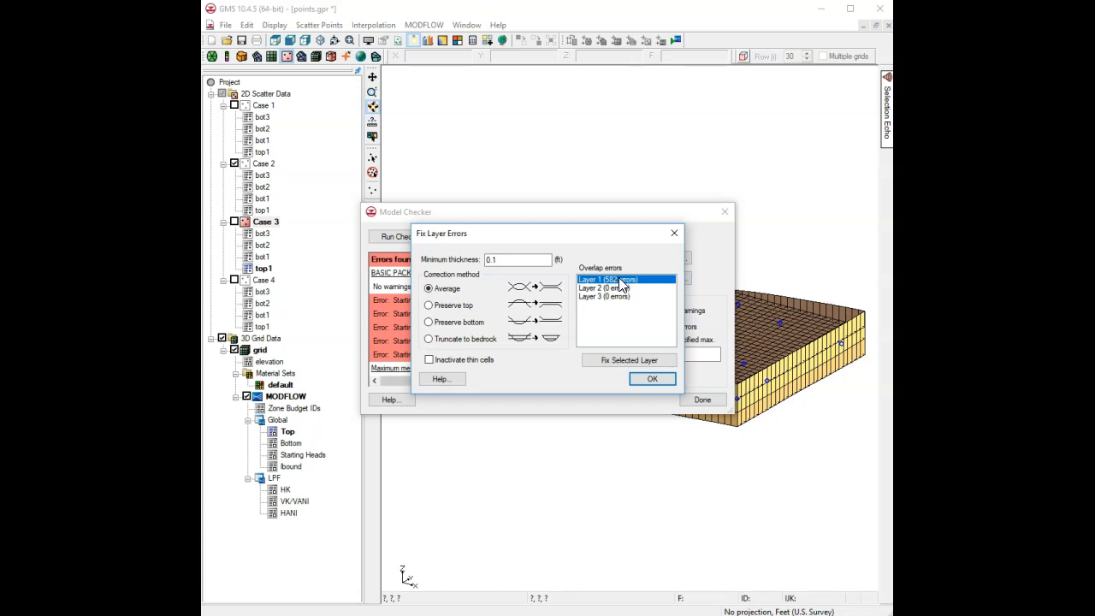
click(450, 308)
click(448, 363)
click(618, 360)
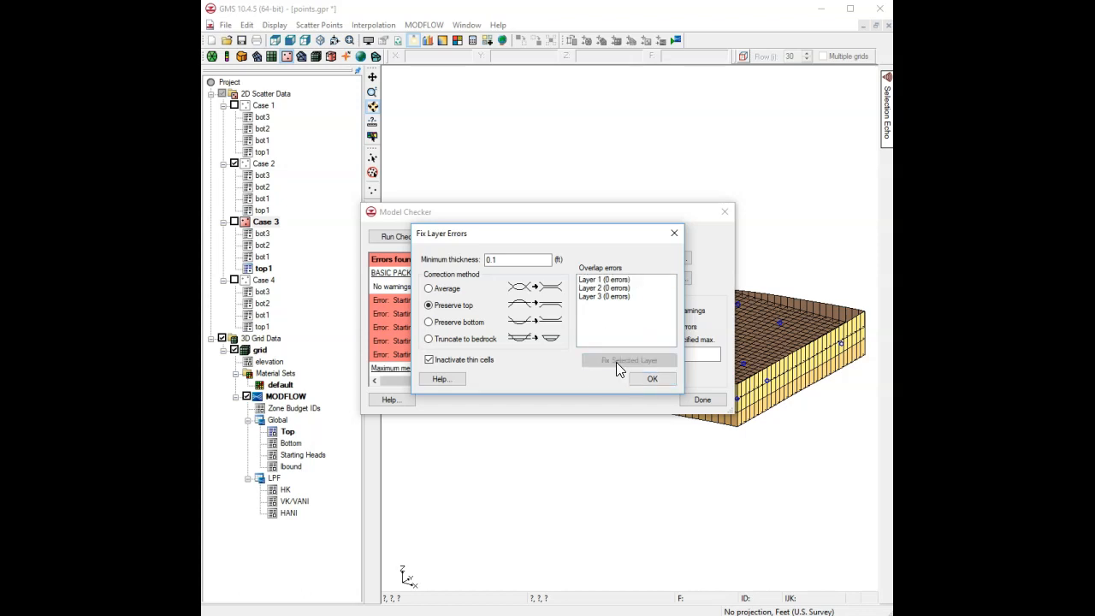
click(651, 380)
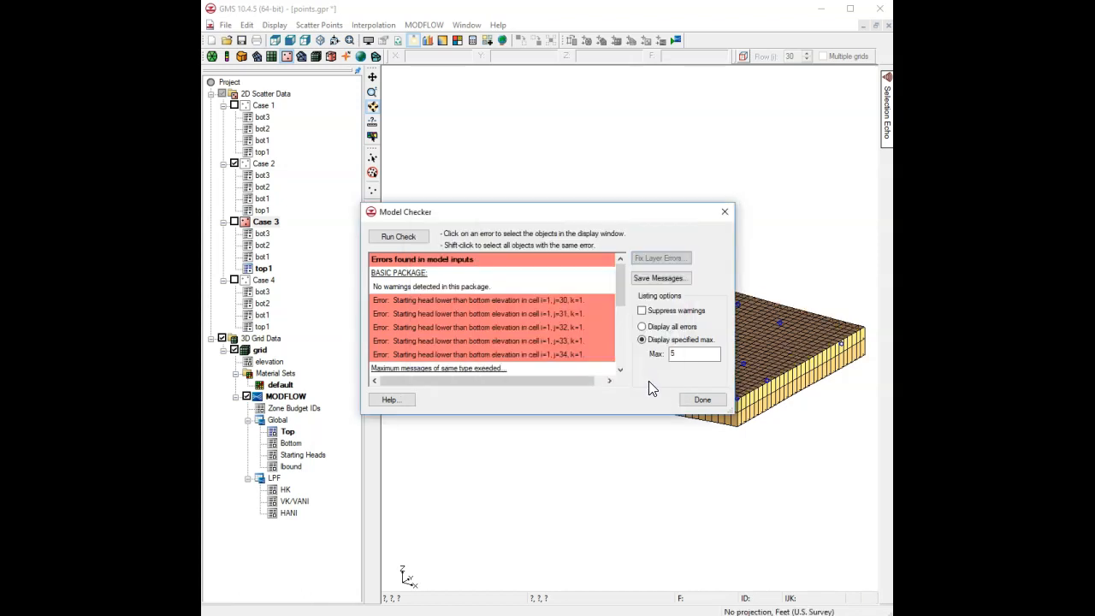
Close the model checker, contour the Top elevation dataset, and rotate the grid toward a side view.
click(696, 404)
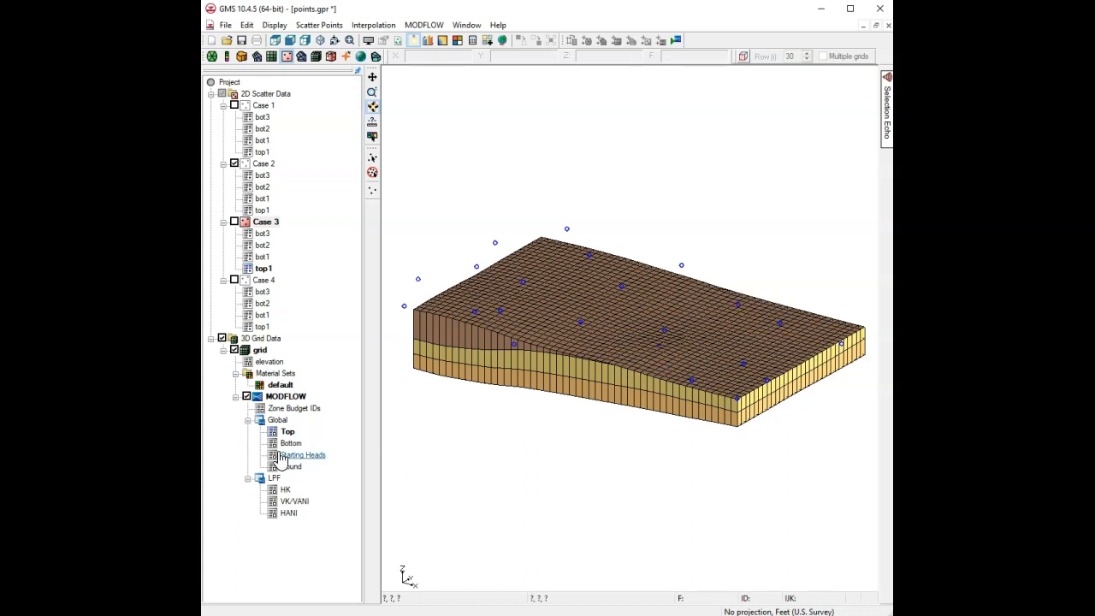
drag(291, 443, 288, 431)
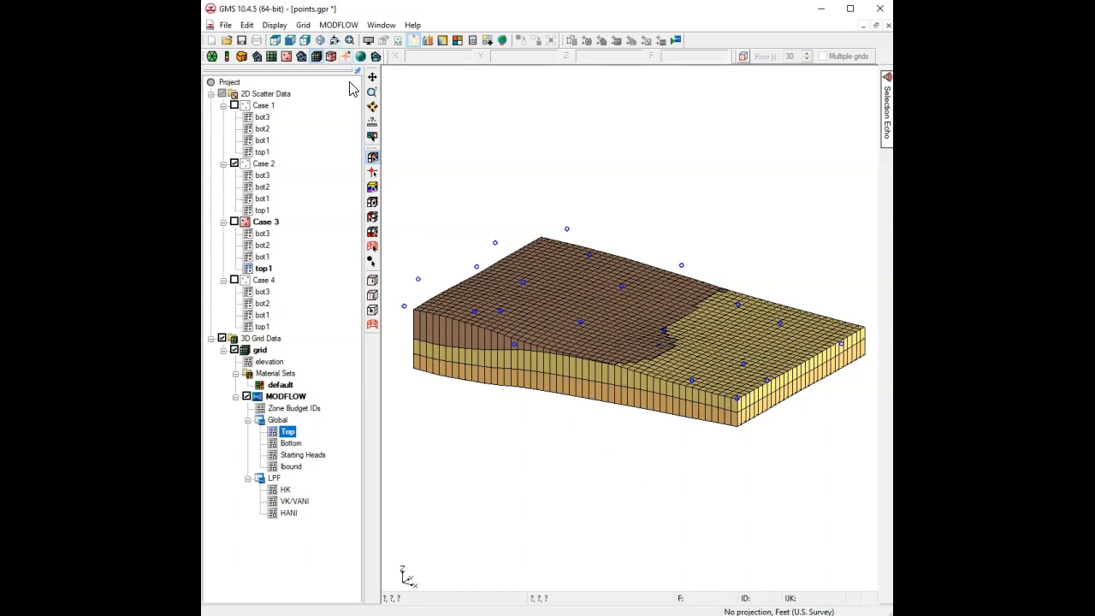
click(375, 110)
drag(580, 368, 583, 457)
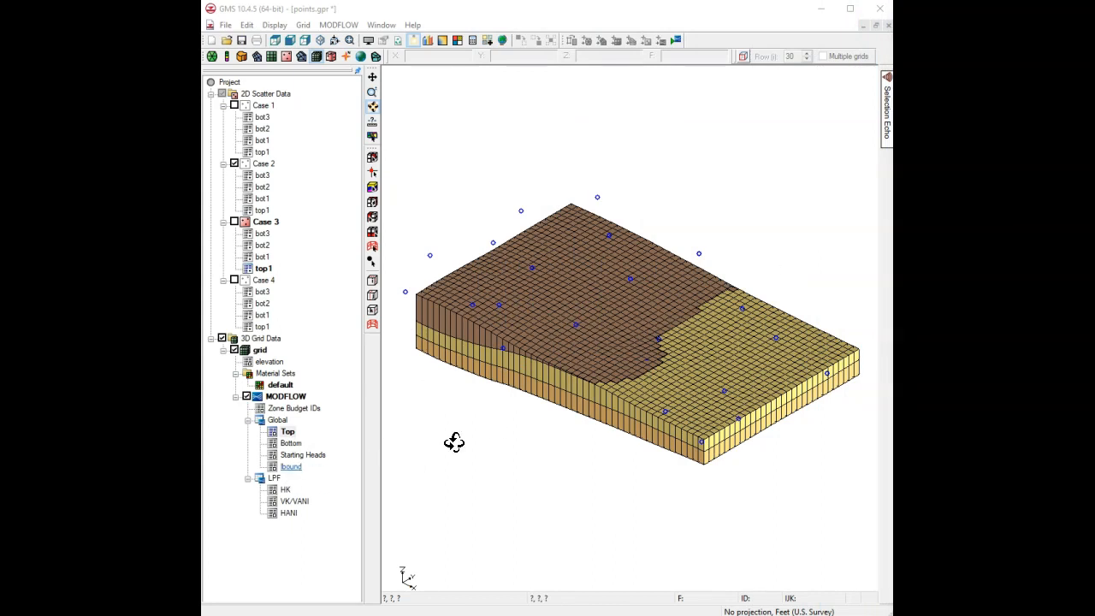
Set every cell of the Ibound array to a constant value of 1.
double_click(287, 468)
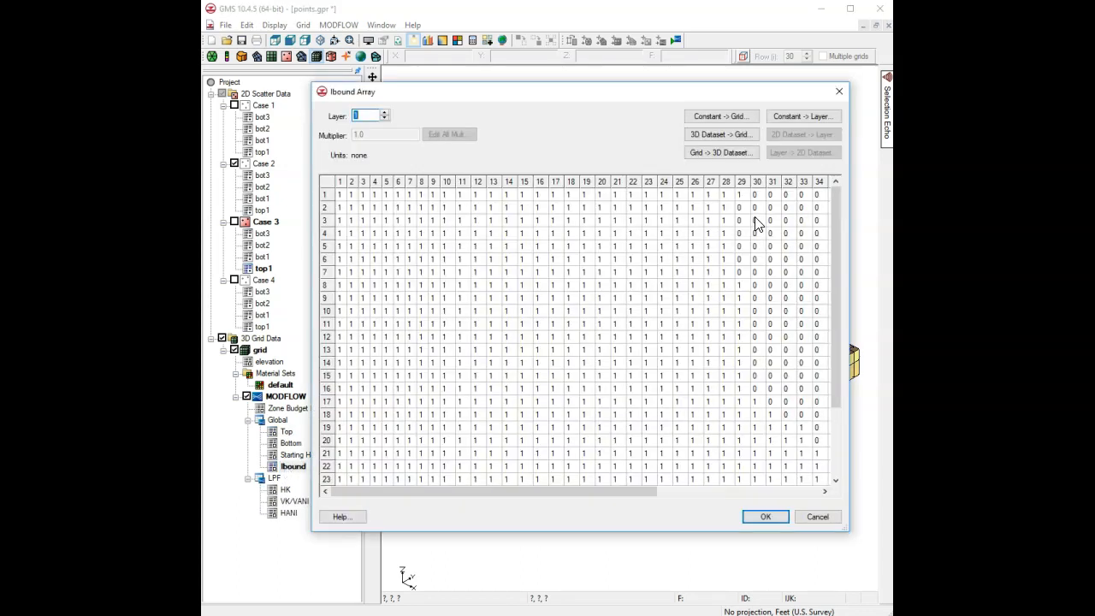
drag(630, 491, 815, 490)
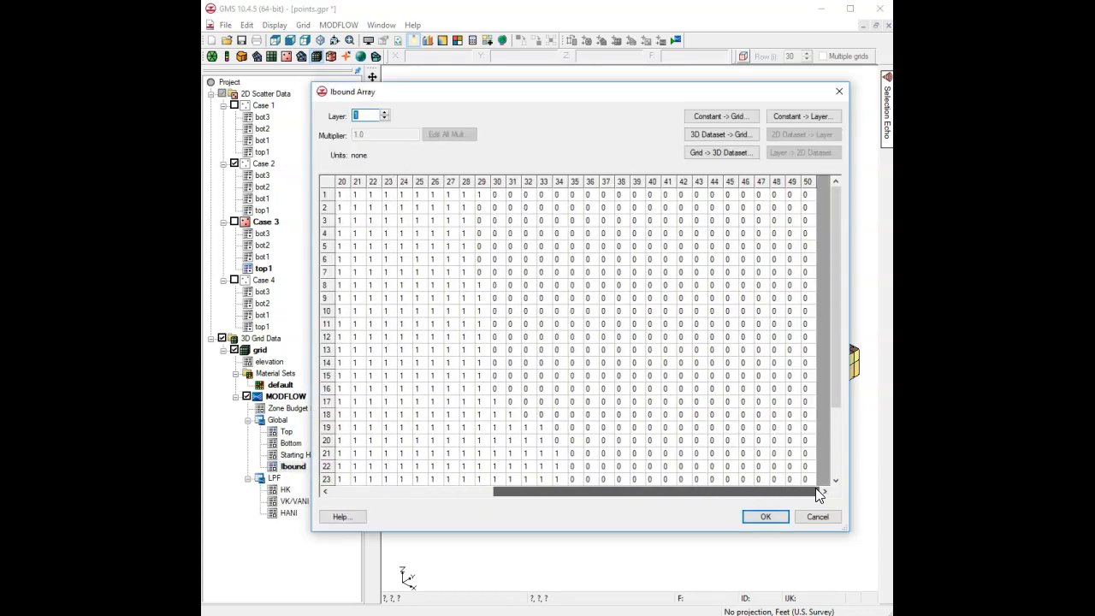
click(736, 115)
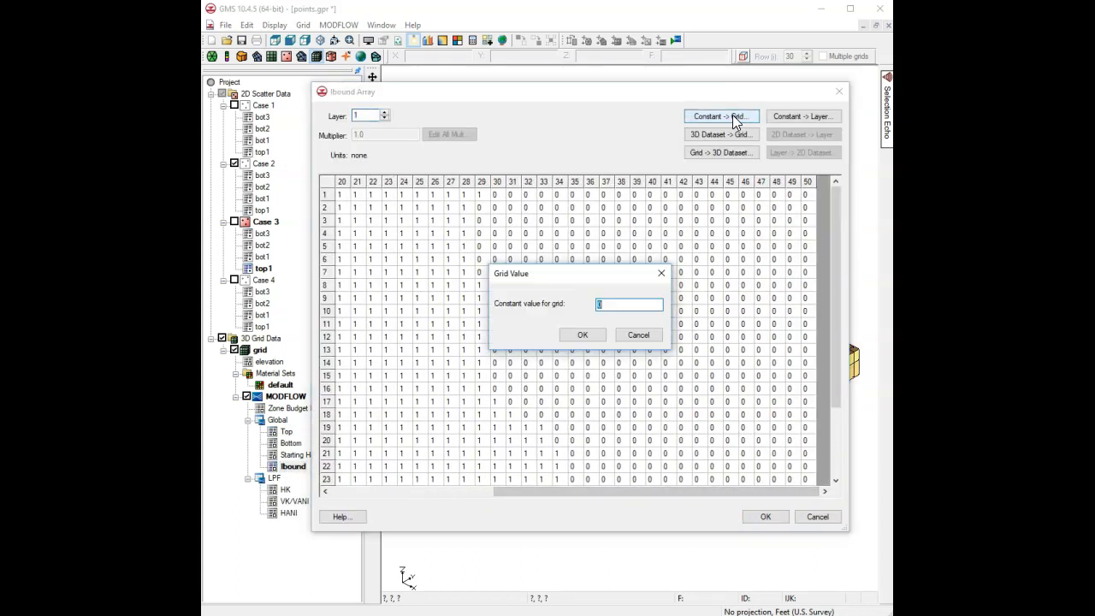
click(582, 335)
click(763, 518)
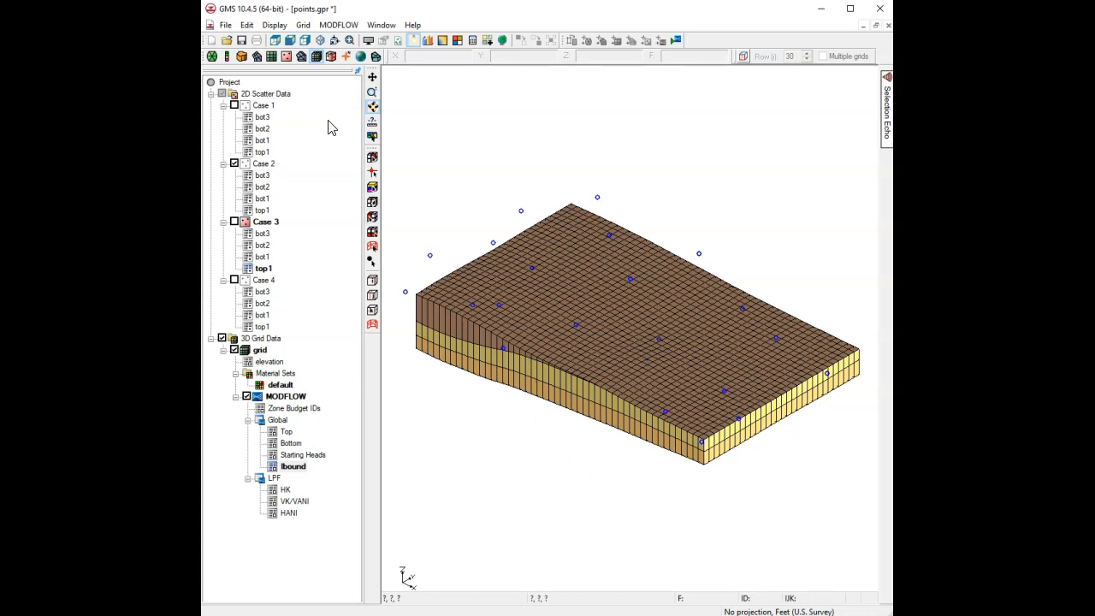
Make Case 4 the active scatter set and interpolate it onto the MODFLOW layers using Automap.
click(266, 282)
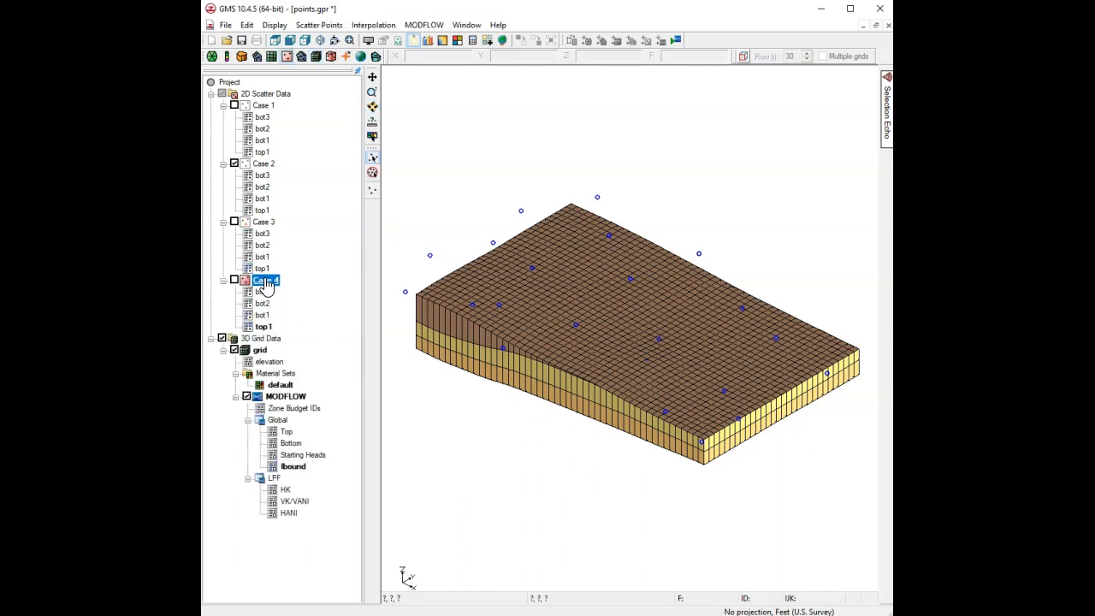
click(374, 25)
click(409, 130)
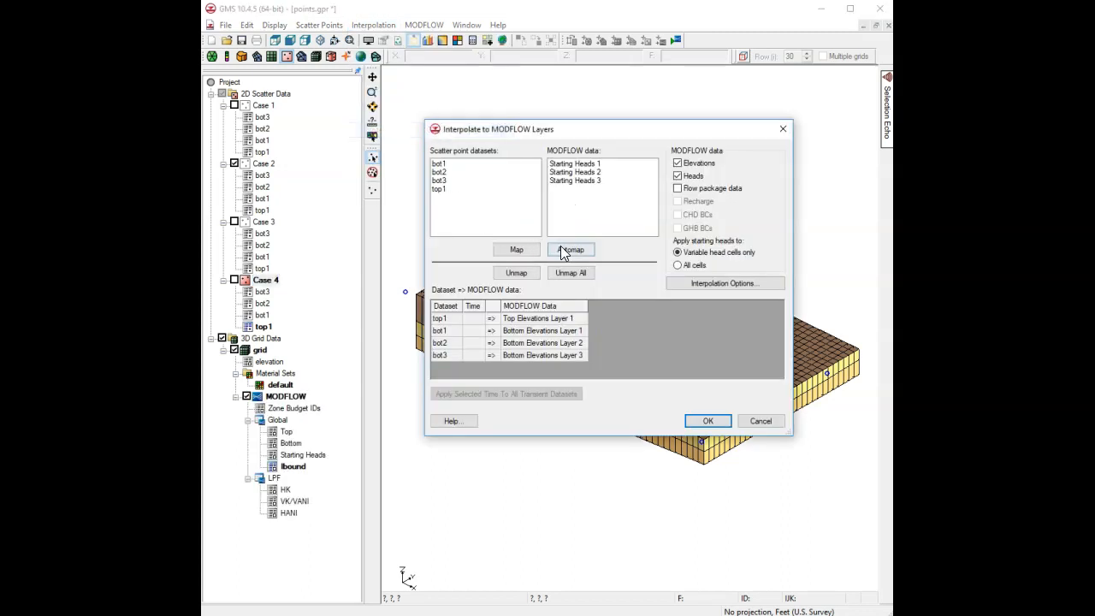
click(707, 420)
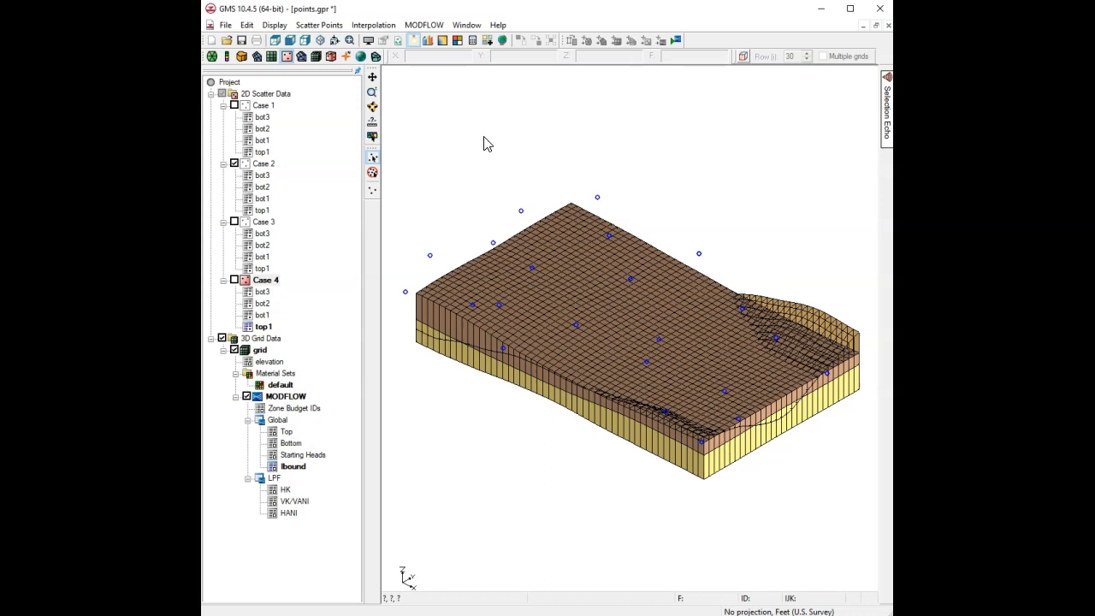
Rotate the reshaped grid to inspect its underside, sides and top.
click(373, 109)
drag(721, 541, 721, 155)
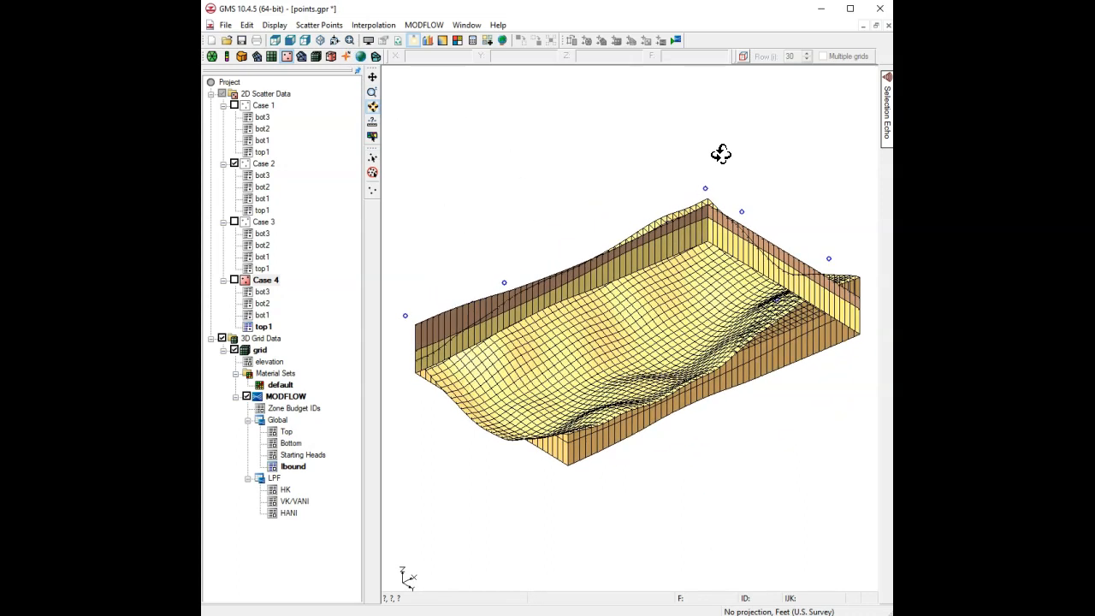
drag(697, 255, 697, 250)
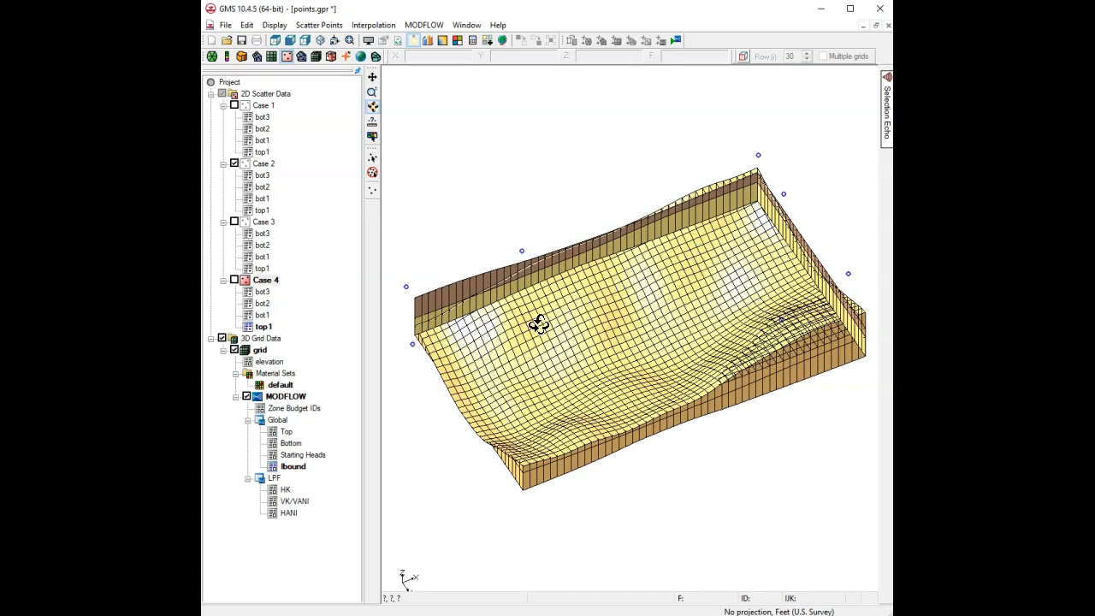
drag(711, 202, 701, 337)
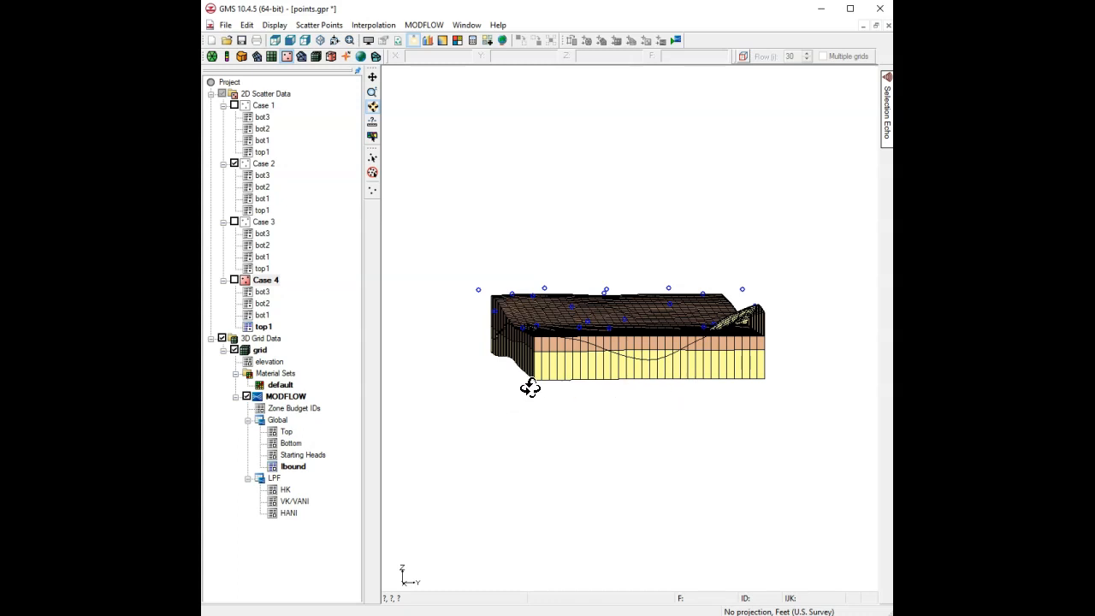
drag(499, 360, 584, 425)
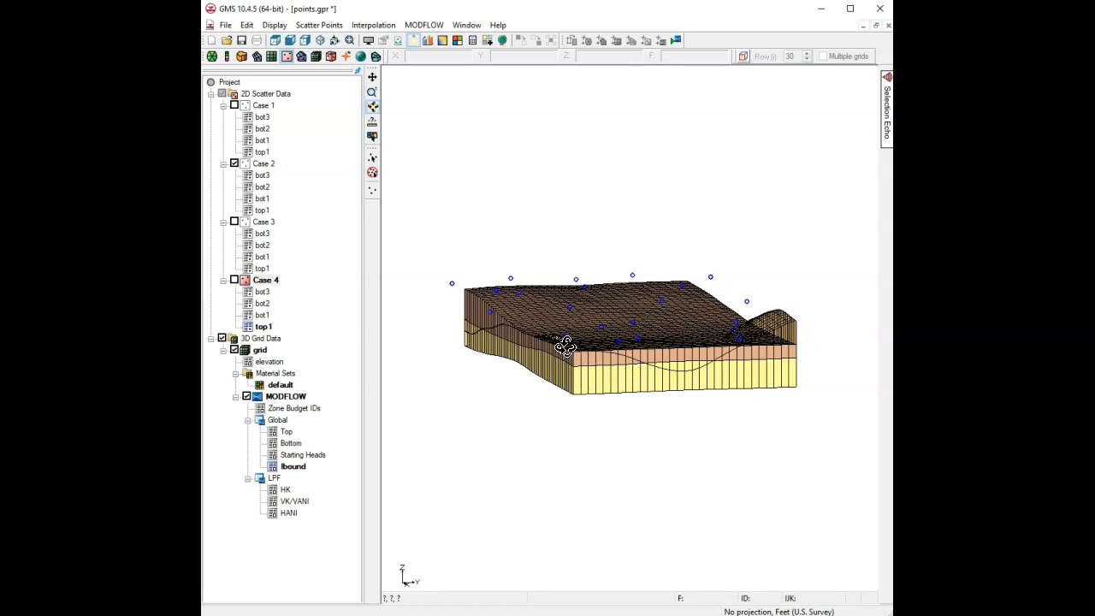
drag(567, 356, 661, 466)
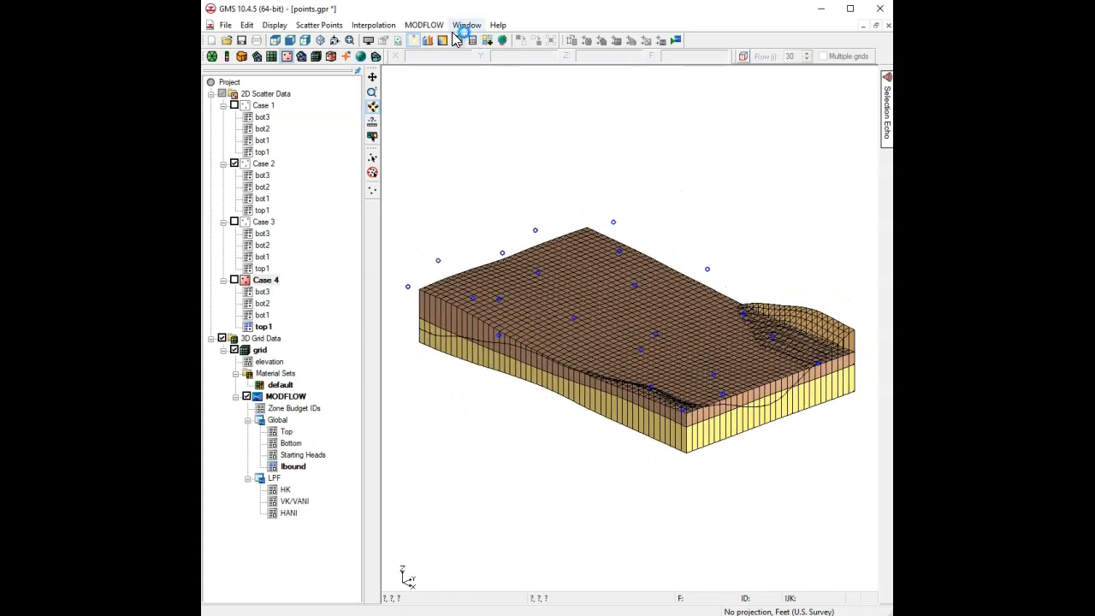
Check the simulation and fix layer 3's 1009 overlap errors by truncating to bedrock.
click(428, 26)
click(475, 69)
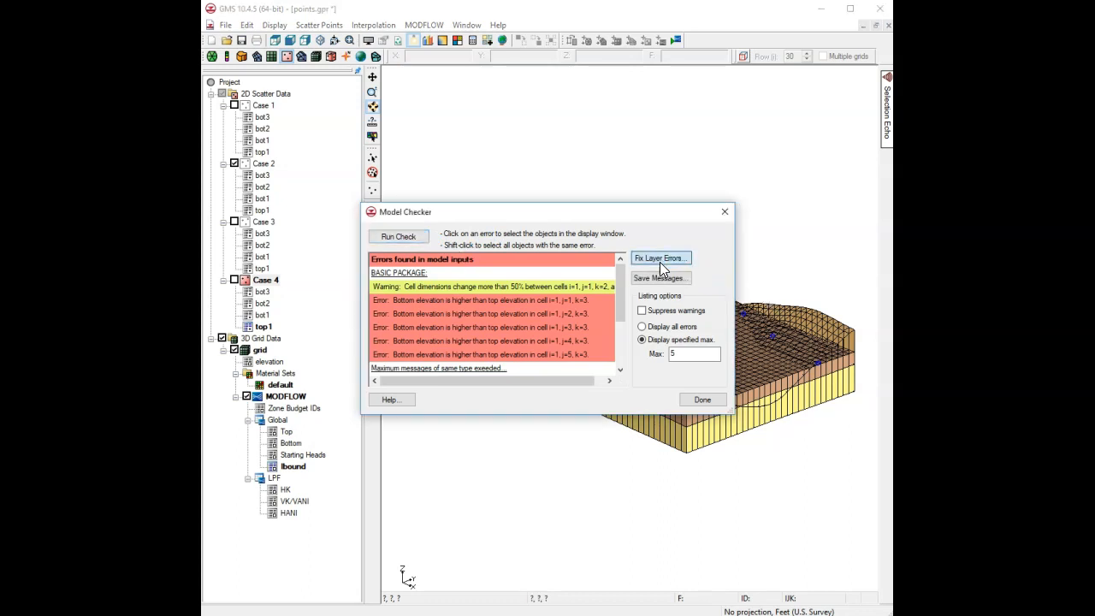
click(660, 259)
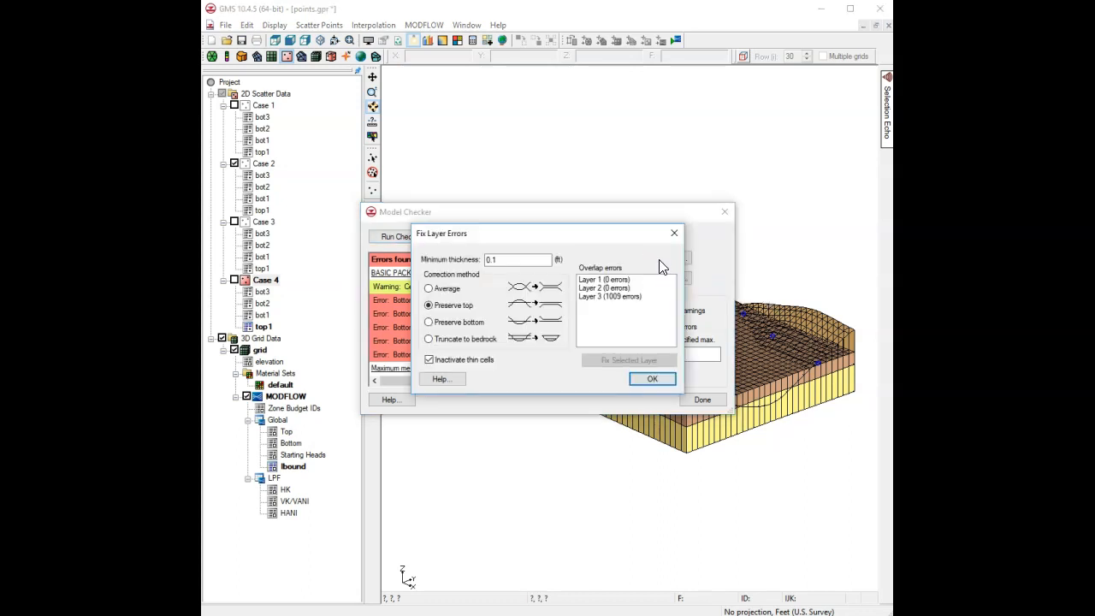
click(457, 340)
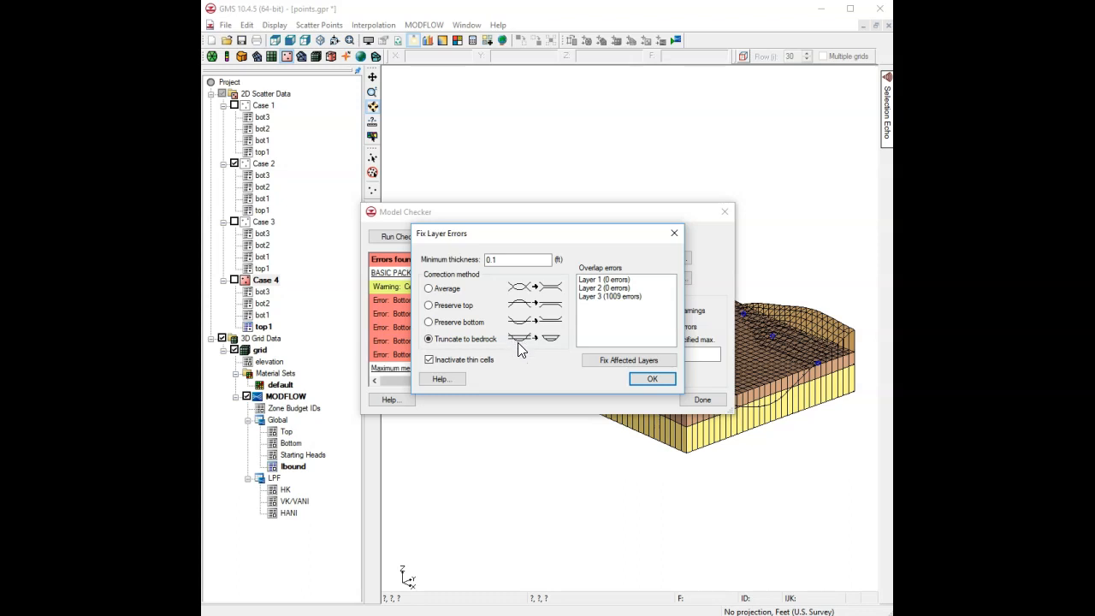
click(612, 297)
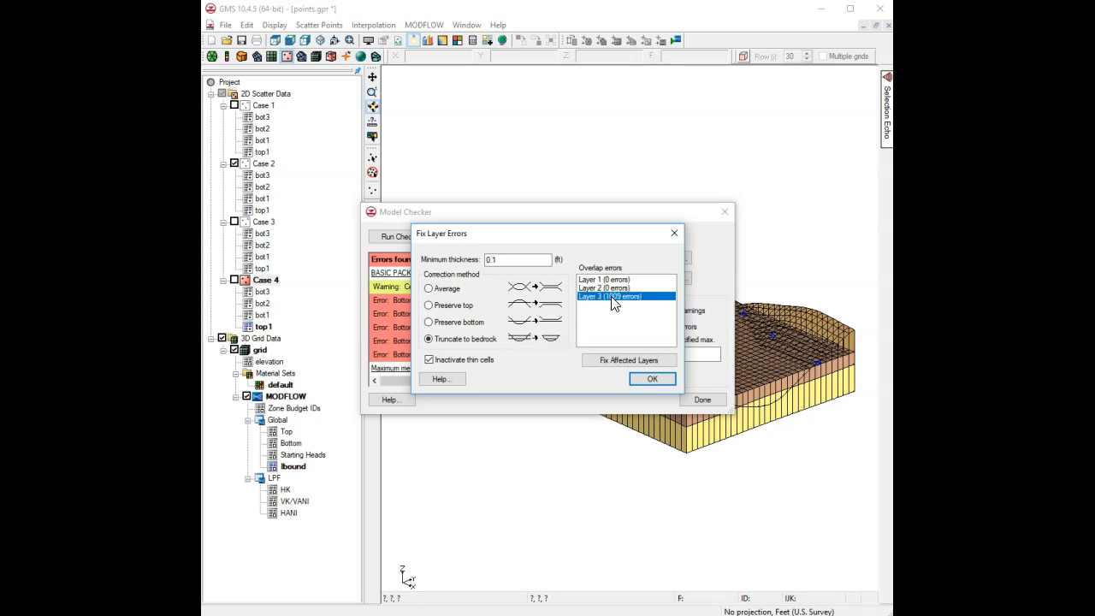
click(614, 361)
click(648, 380)
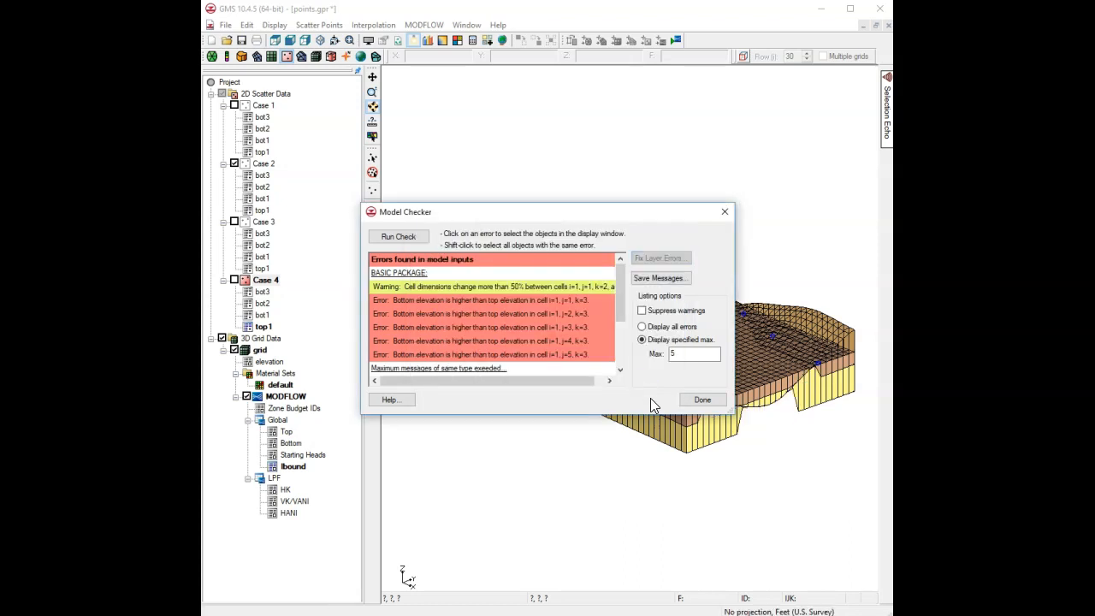
click(701, 401)
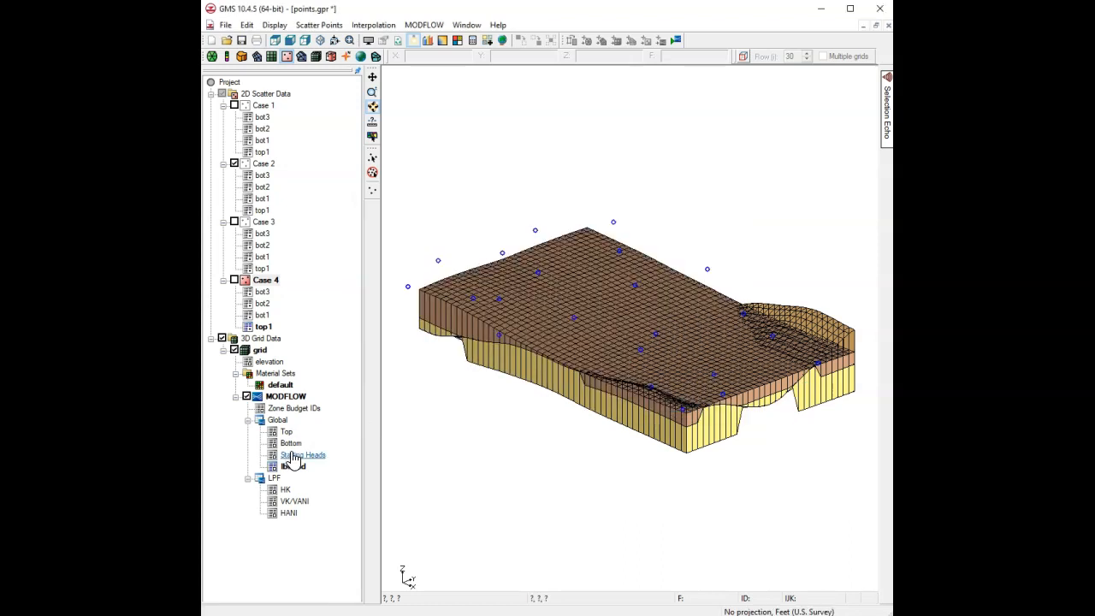
Display the Top elevation dataset and rotate the truncated grid through underside, side and oblique views.
click(290, 433)
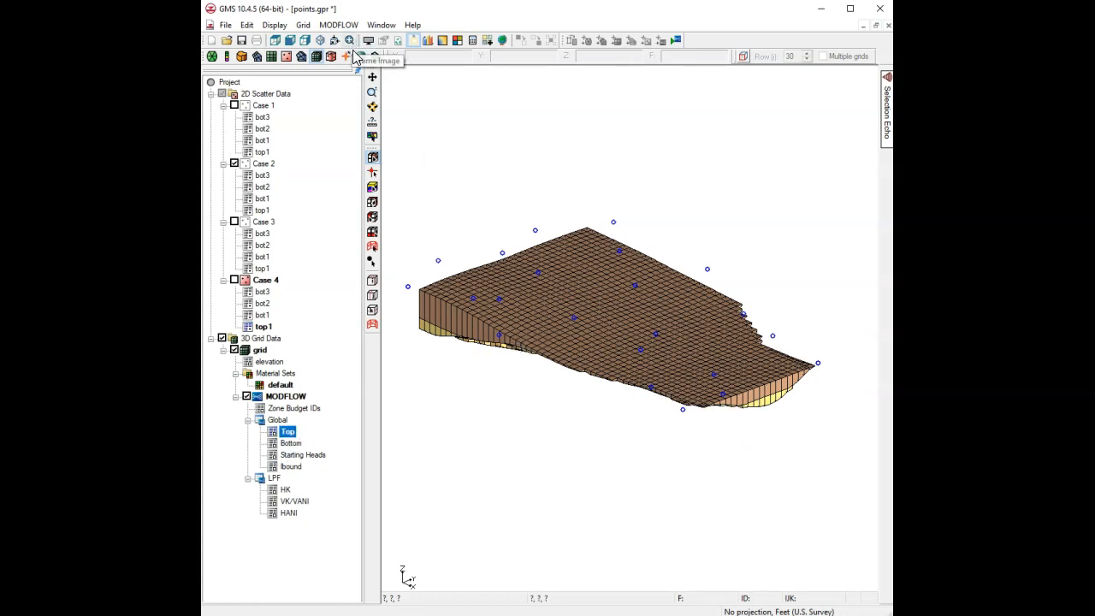
click(373, 107)
drag(608, 419, 814, 460)
drag(810, 283, 530, 272)
drag(794, 314, 675, 303)
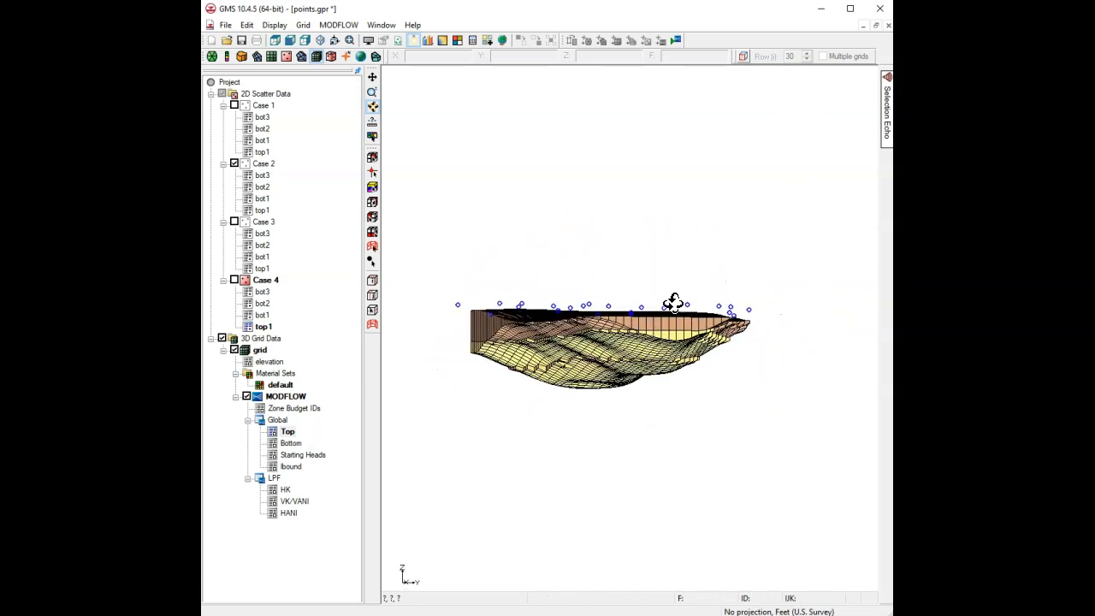
drag(760, 447, 702, 256)
drag(628, 251, 736, 396)
Select a central cell in plan view and show cross-sections through row 13 and column 14.
click(276, 41)
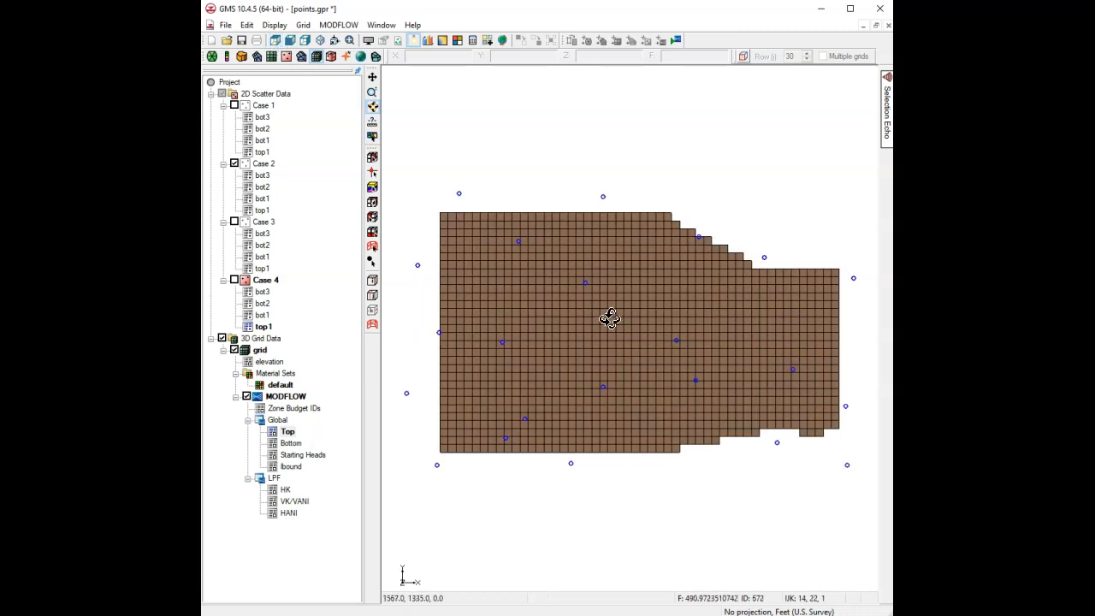
click(372, 159)
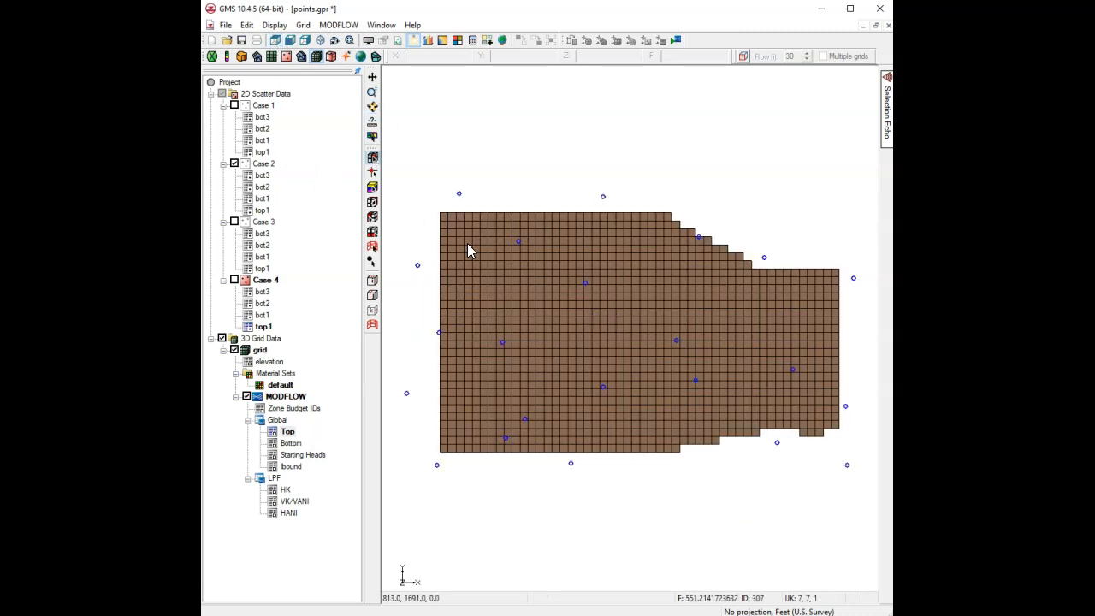
click(546, 309)
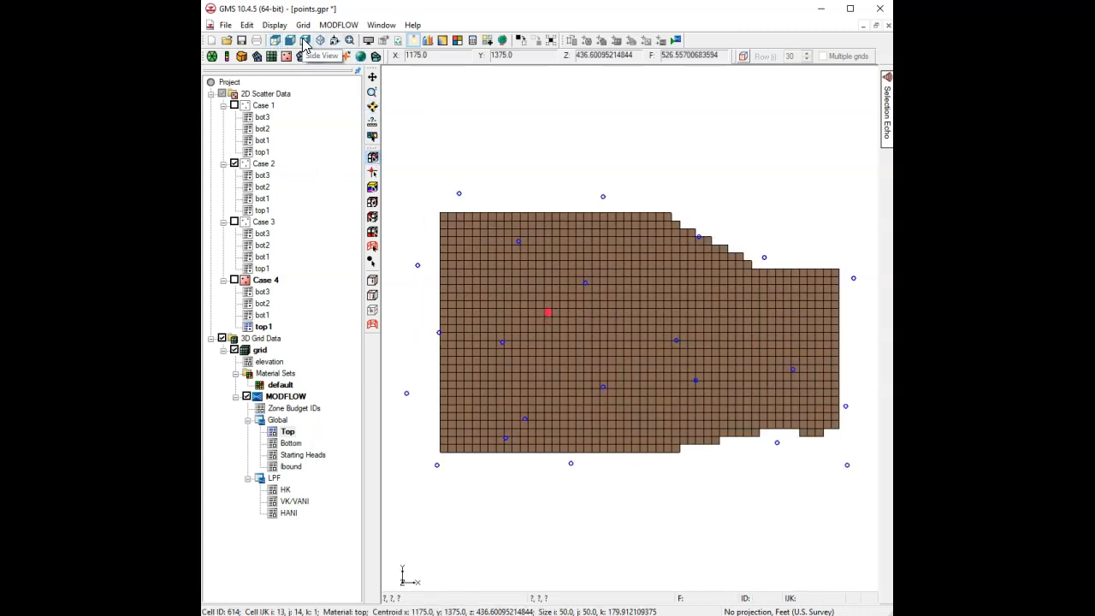
click(304, 41)
click(335, 40)
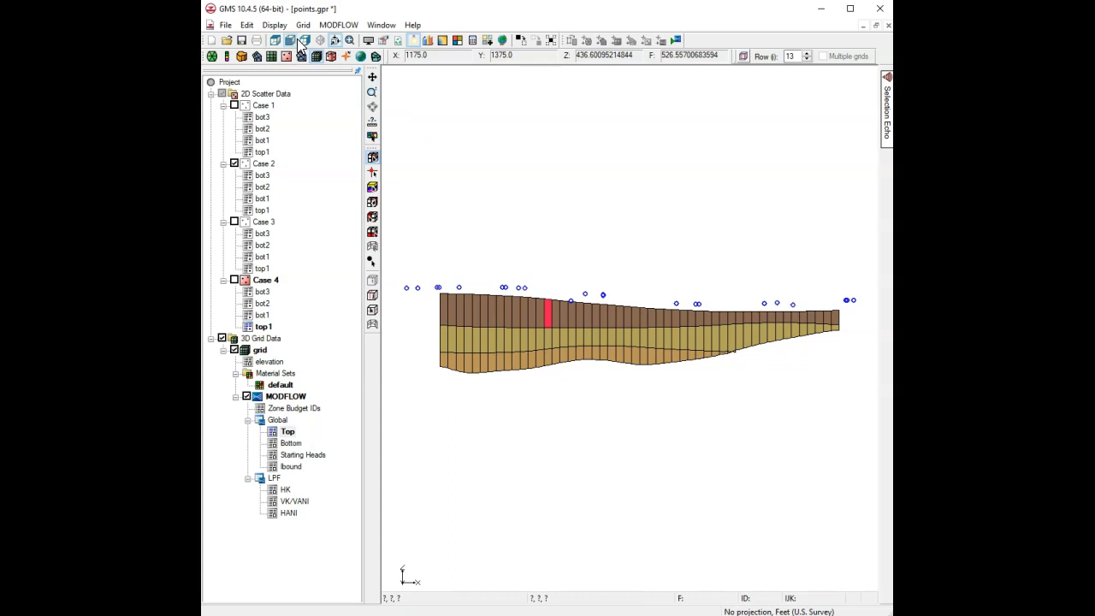
click(306, 40)
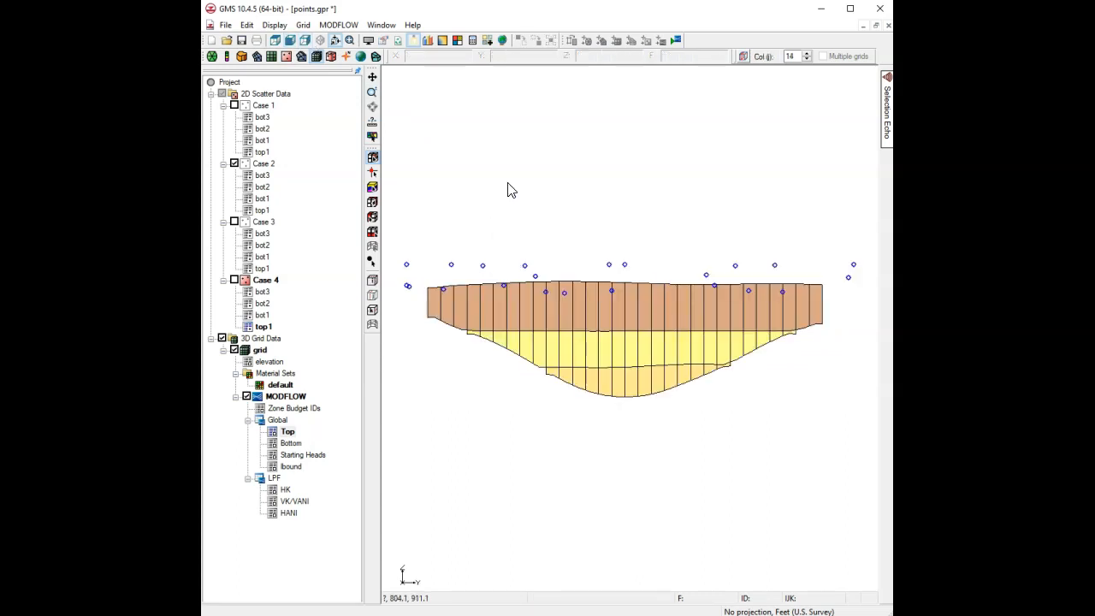
Step forward through the column cross-sections past column 31 toward the last columns.
click(807, 53)
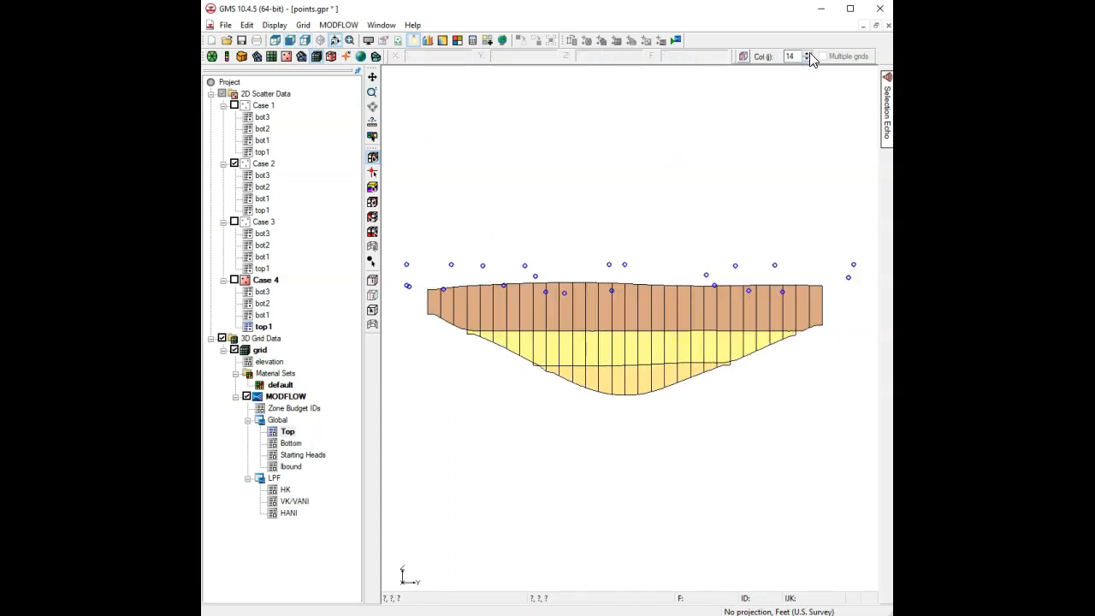
click(807, 53)
click(807, 53)
click(807, 53)
click(808, 53)
click(807, 53)
click(807, 53)
click(807, 53)
click(808, 53)
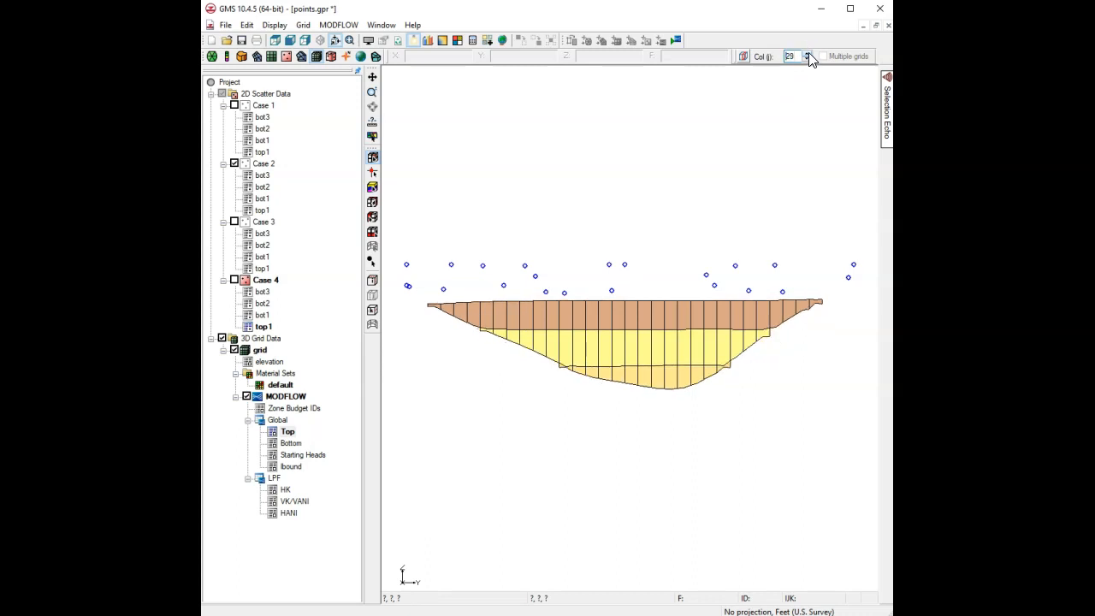
click(808, 53)
click(807, 53)
click(807, 54)
click(807, 54)
click(808, 54)
click(807, 54)
click(807, 54)
click(807, 53)
click(807, 54)
click(807, 54)
click(808, 54)
click(807, 54)
click(807, 54)
click(807, 53)
click(808, 54)
click(807, 54)
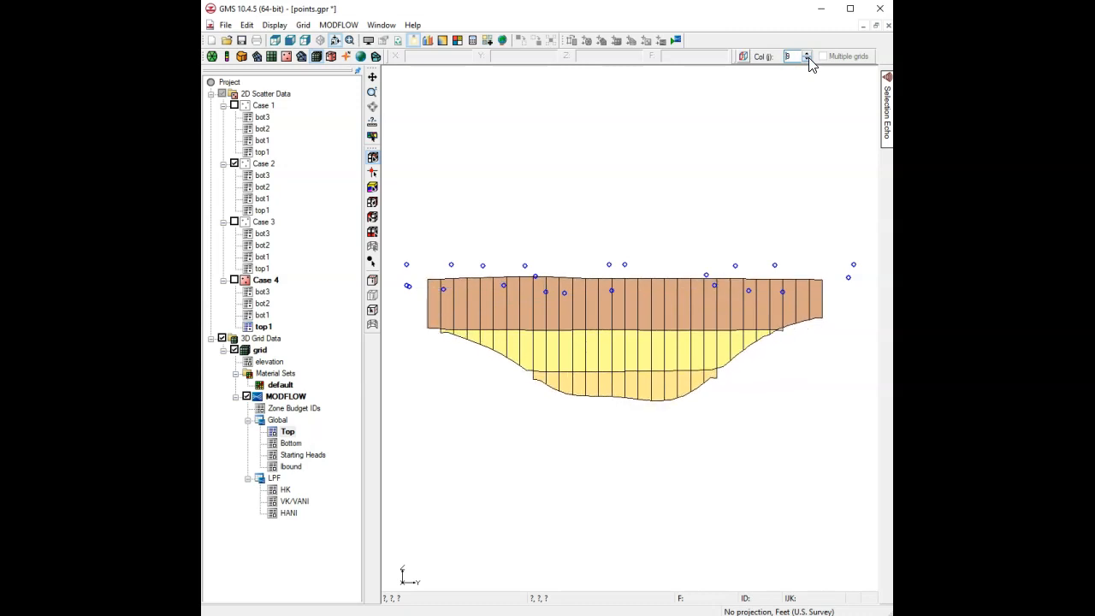
click(808, 54)
click(808, 53)
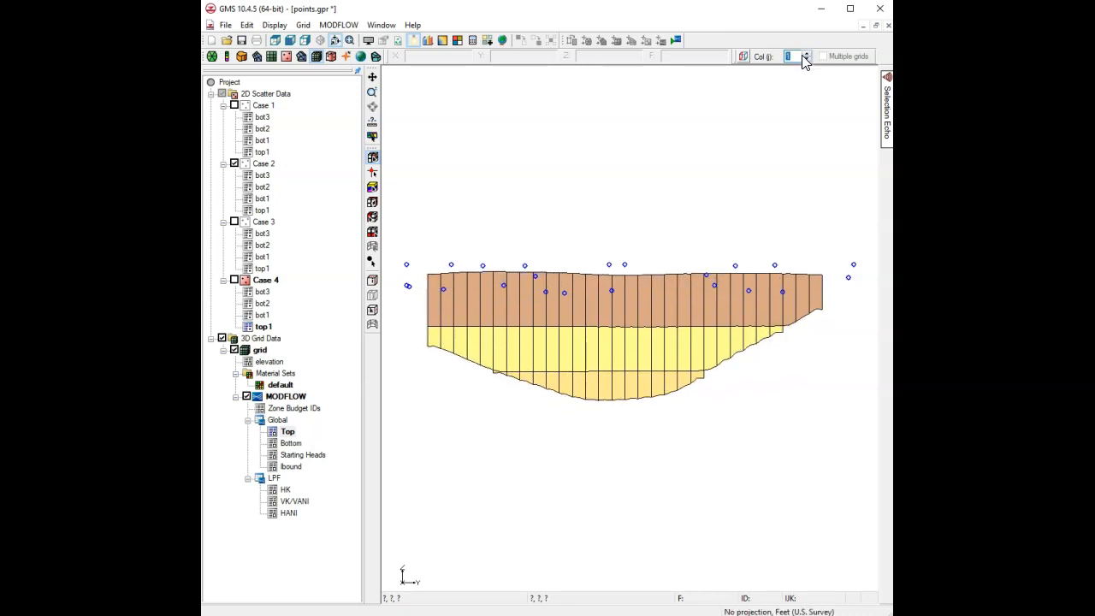
click(806, 54)
click(806, 56)
click(806, 55)
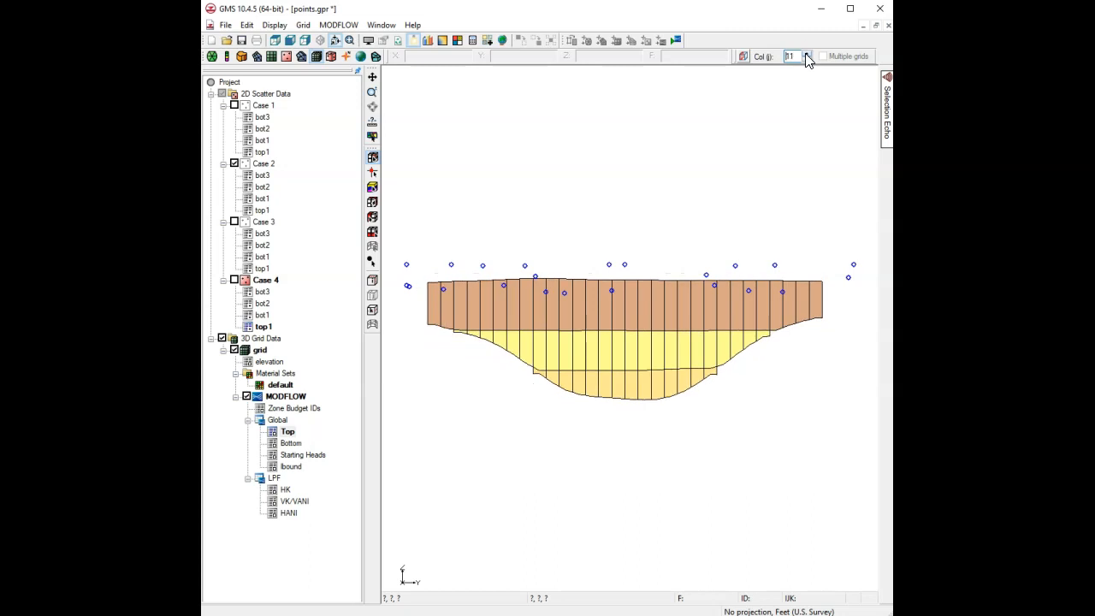
click(806, 56)
click(805, 55)
Step back through the column cross-sections toward the first columns.
click(805, 56)
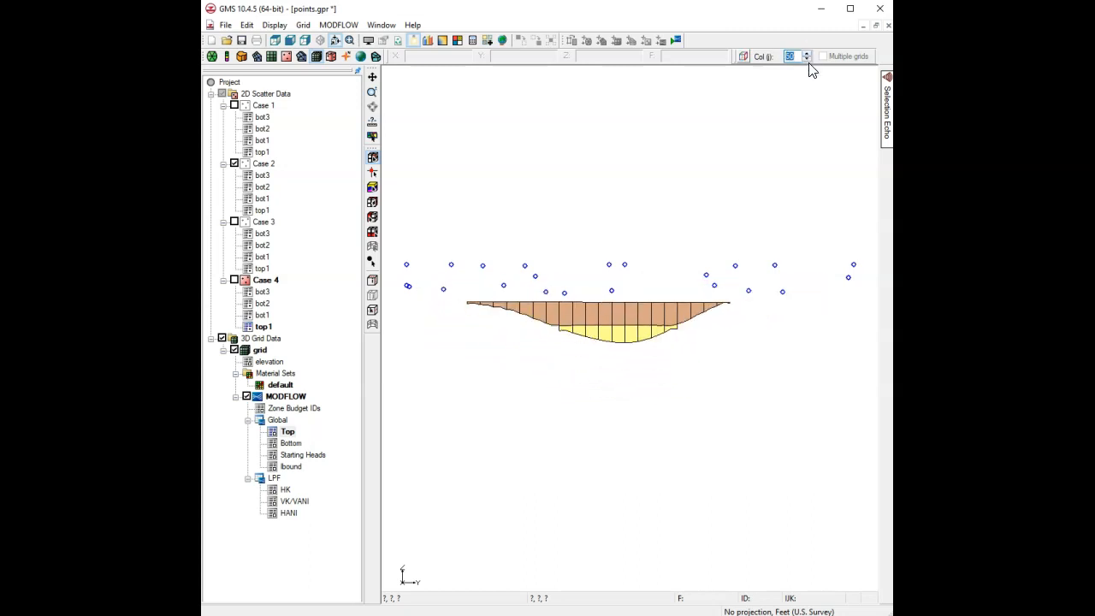
click(806, 56)
click(805, 55)
click(806, 56)
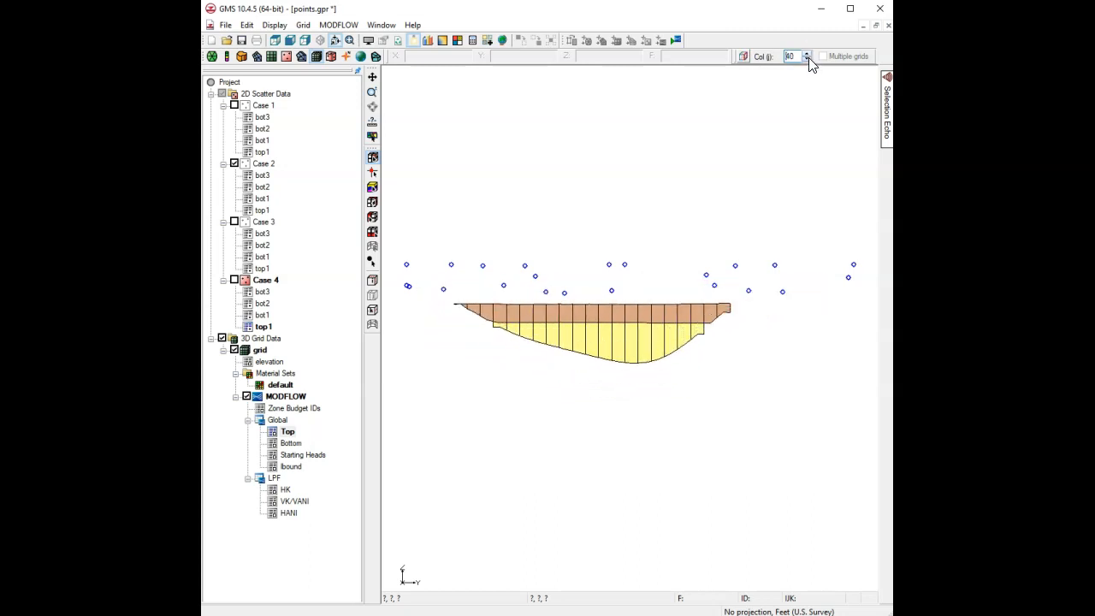
click(806, 56)
click(806, 55)
click(806, 55)
click(806, 56)
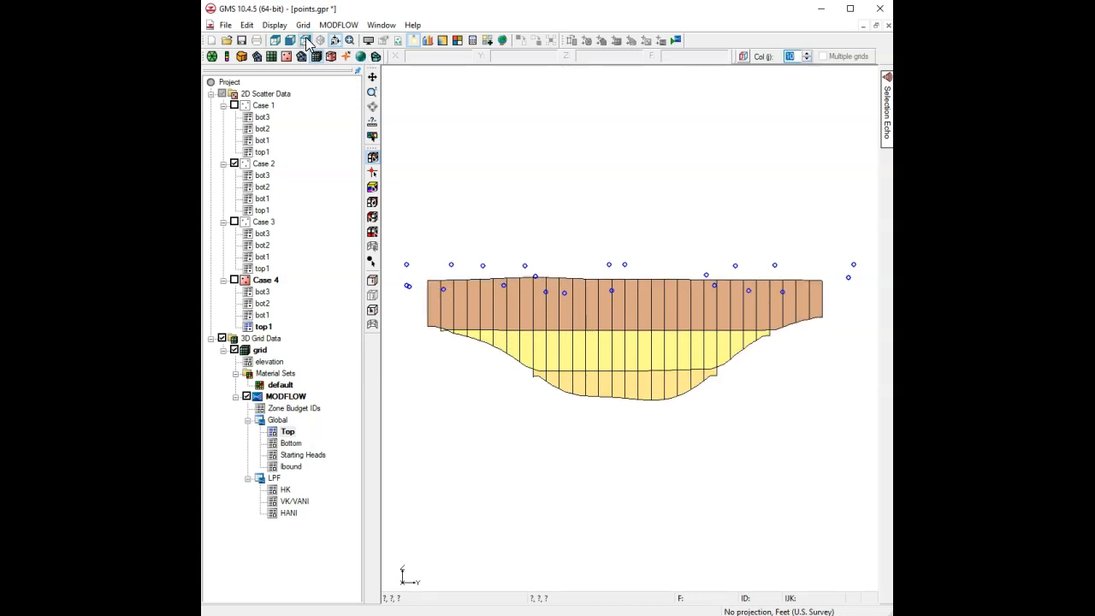
Step through the row cross-sections up to row 26, then return to row 1.
click(298, 43)
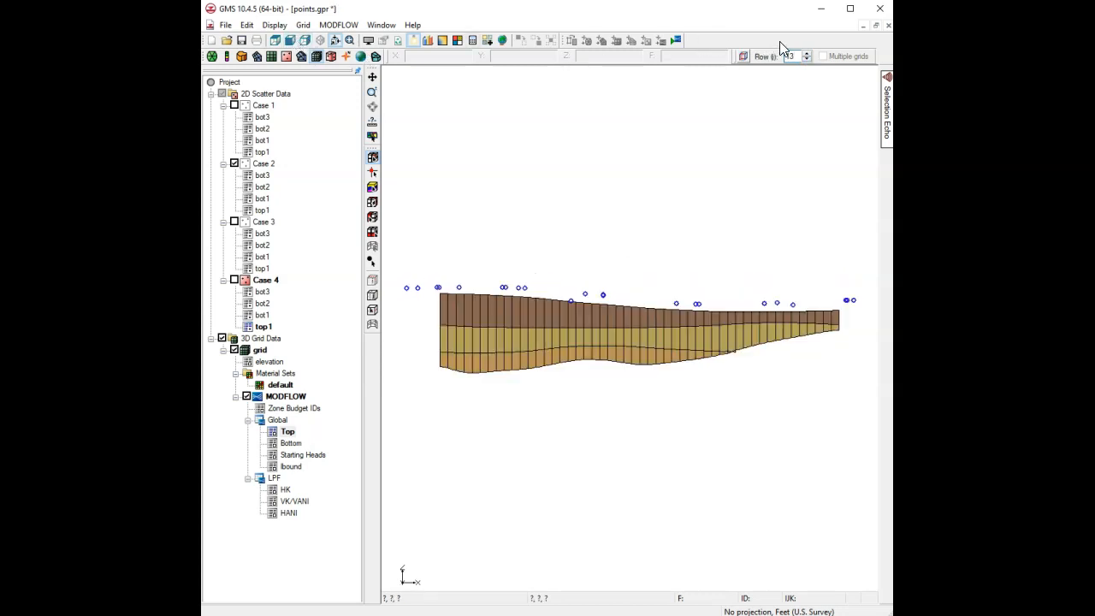
click(806, 53)
click(806, 53)
click(806, 53)
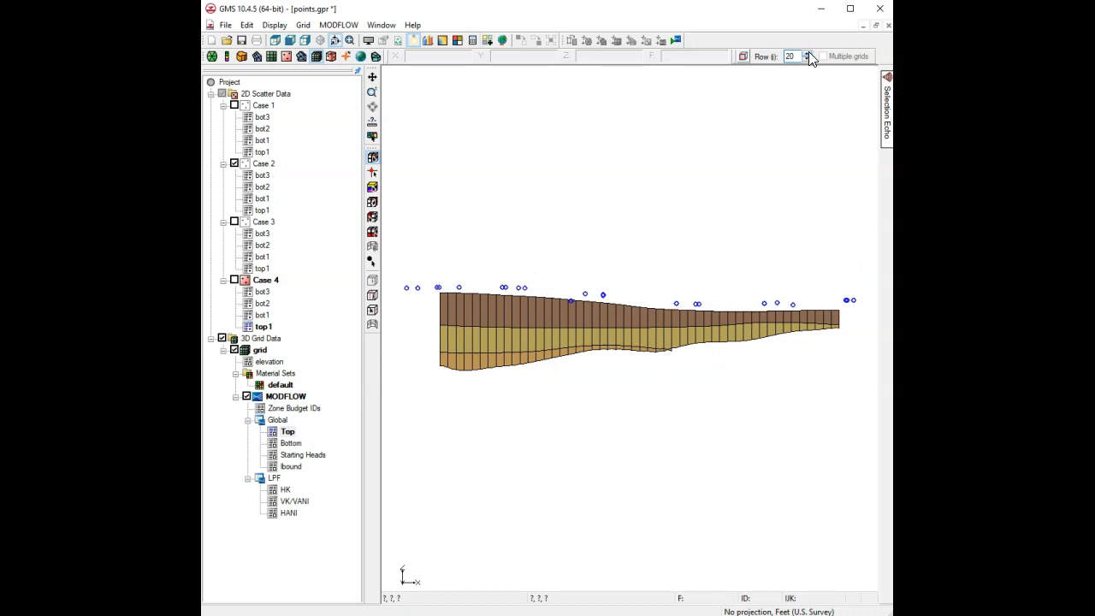
click(806, 53)
click(806, 53)
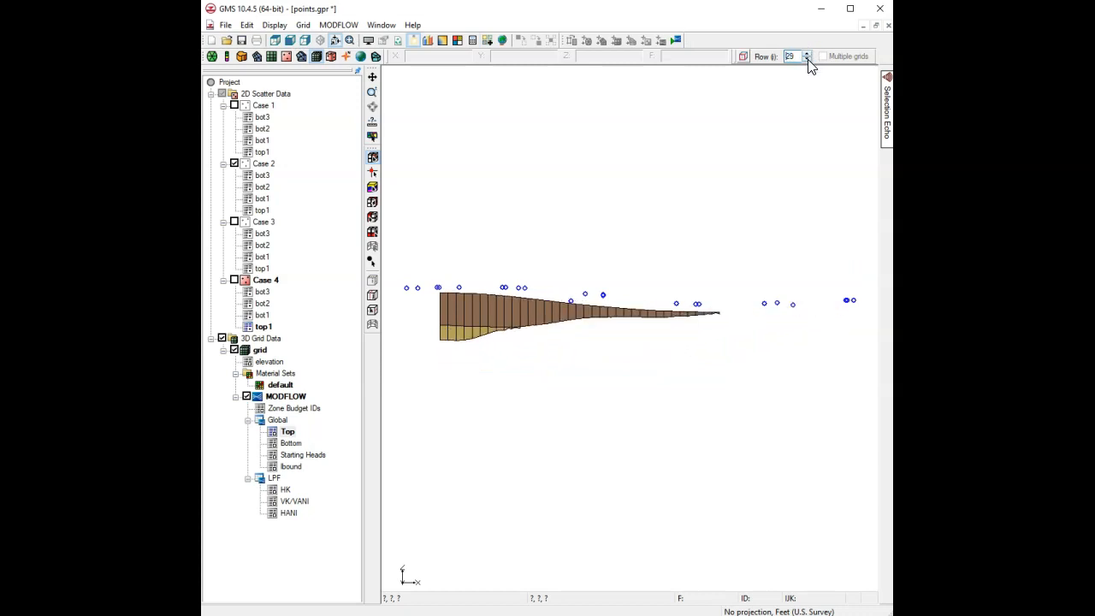
click(807, 58)
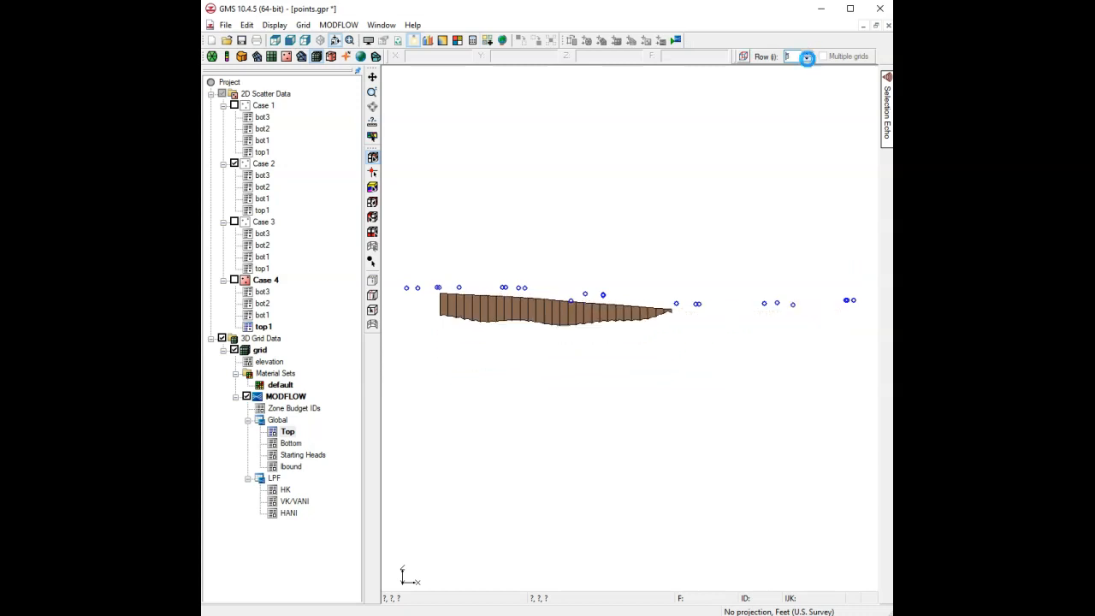
Show the whole layered grid in oblique 3D view, rotated to a near-side view.
click(345, 45)
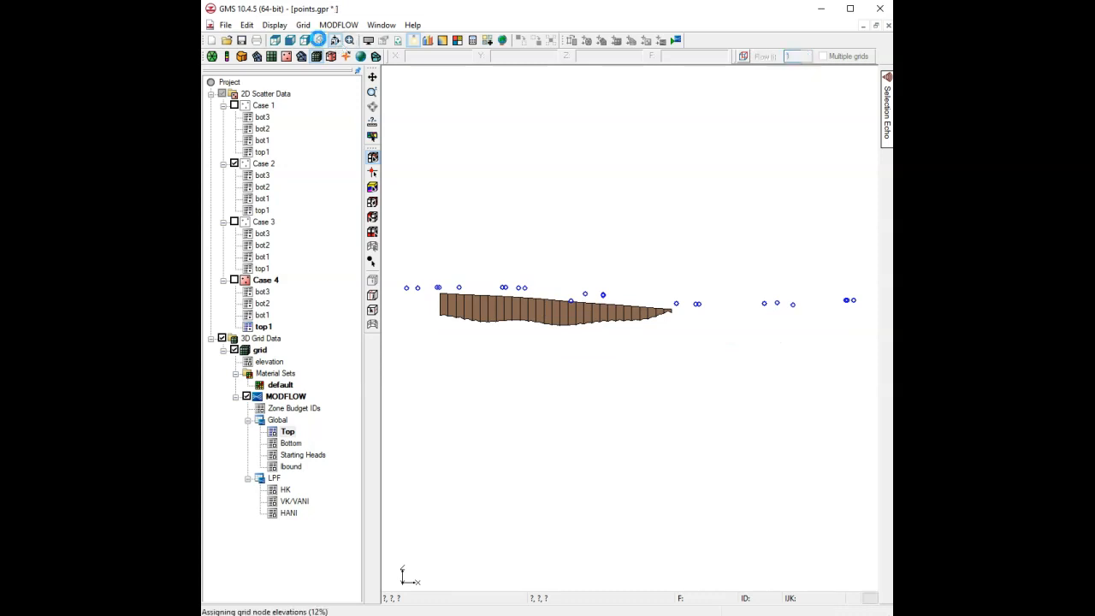
click(322, 41)
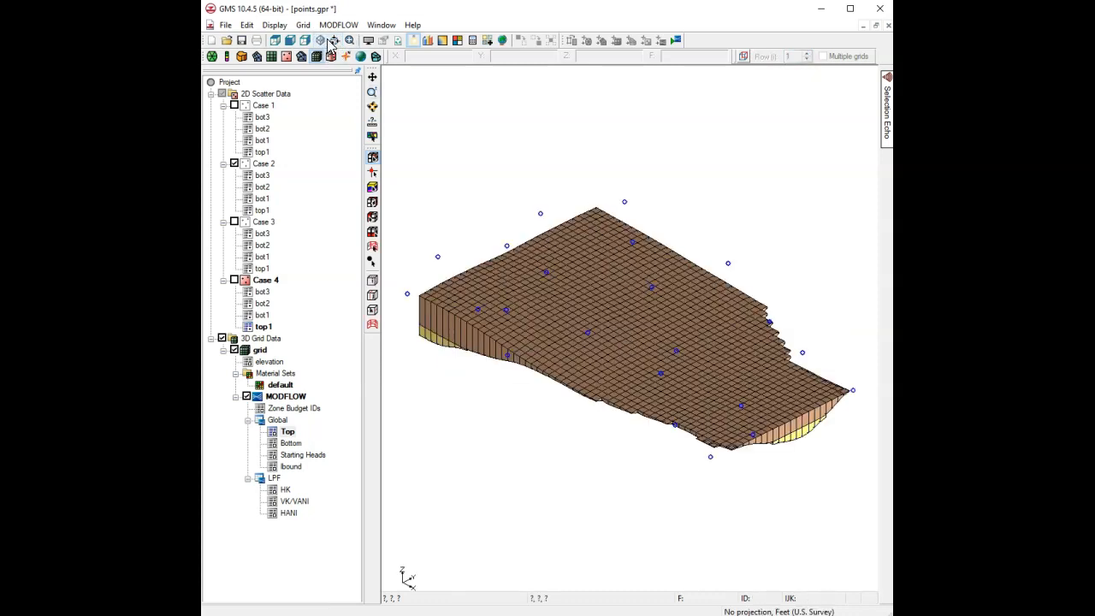
click(372, 106)
drag(591, 408, 619, 249)
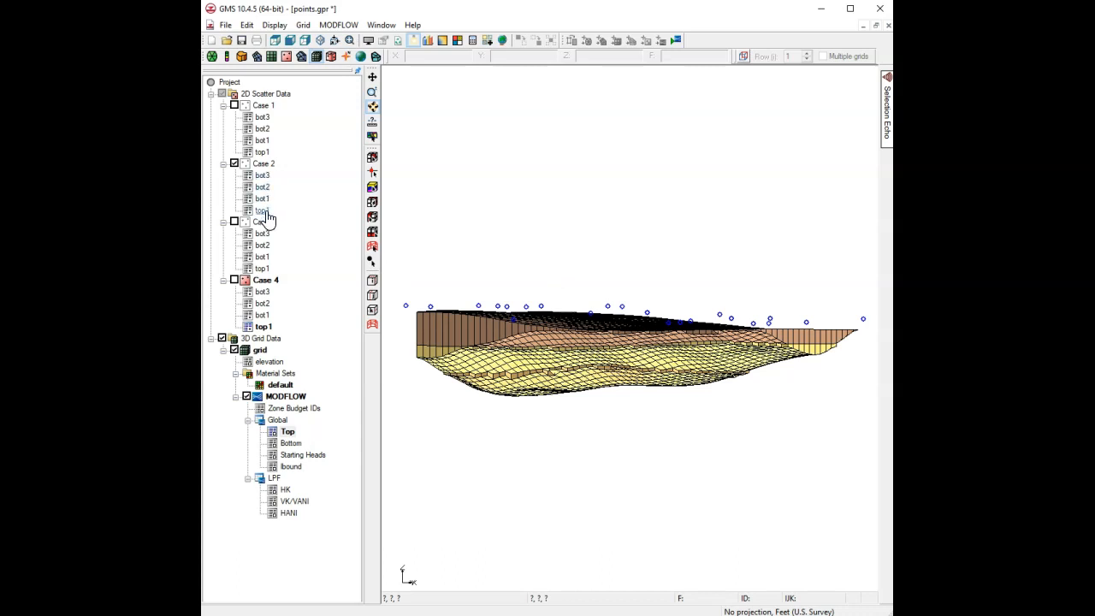
click(267, 165)
click(373, 24)
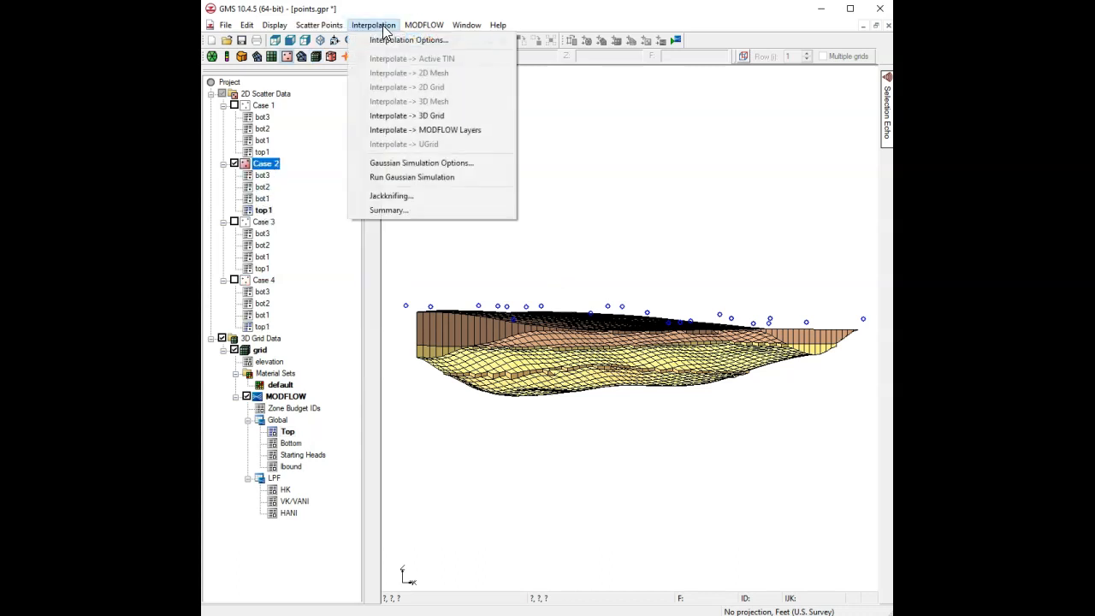
click(431, 129)
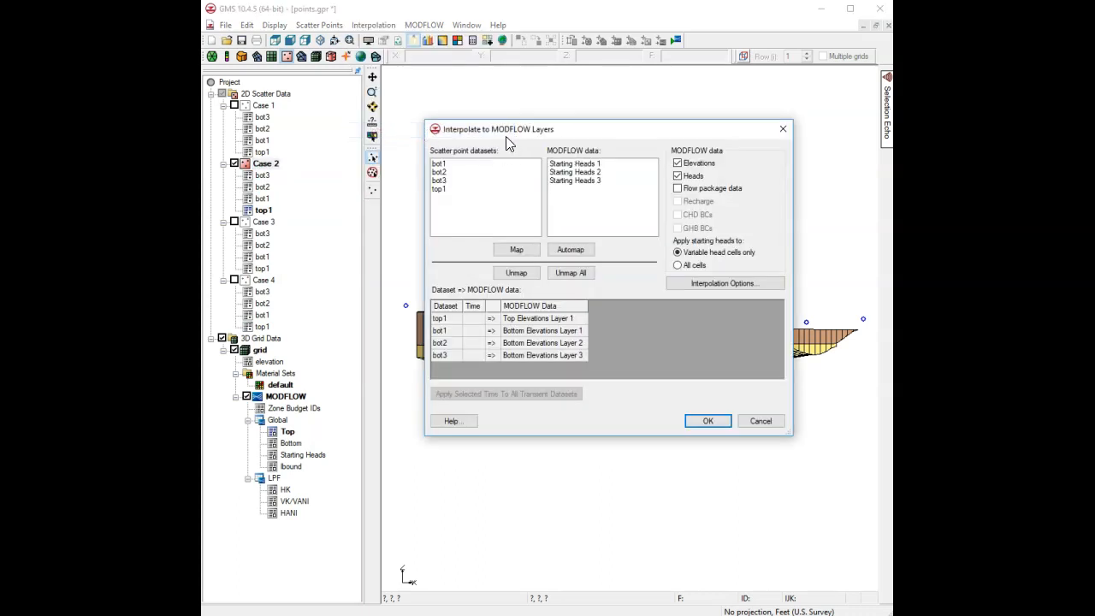
click(762, 420)
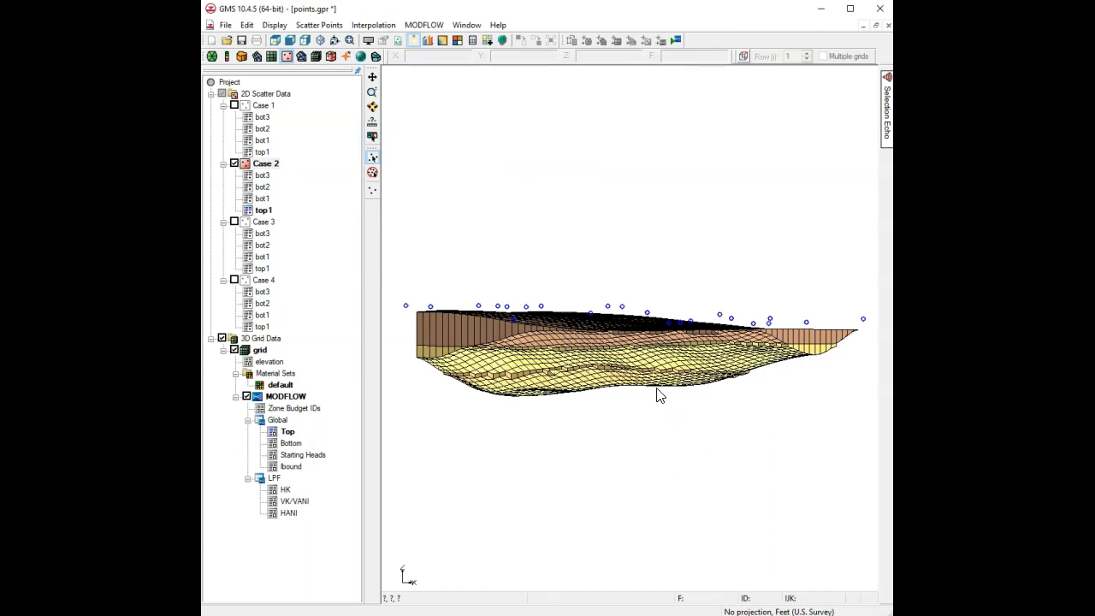
click(436, 25)
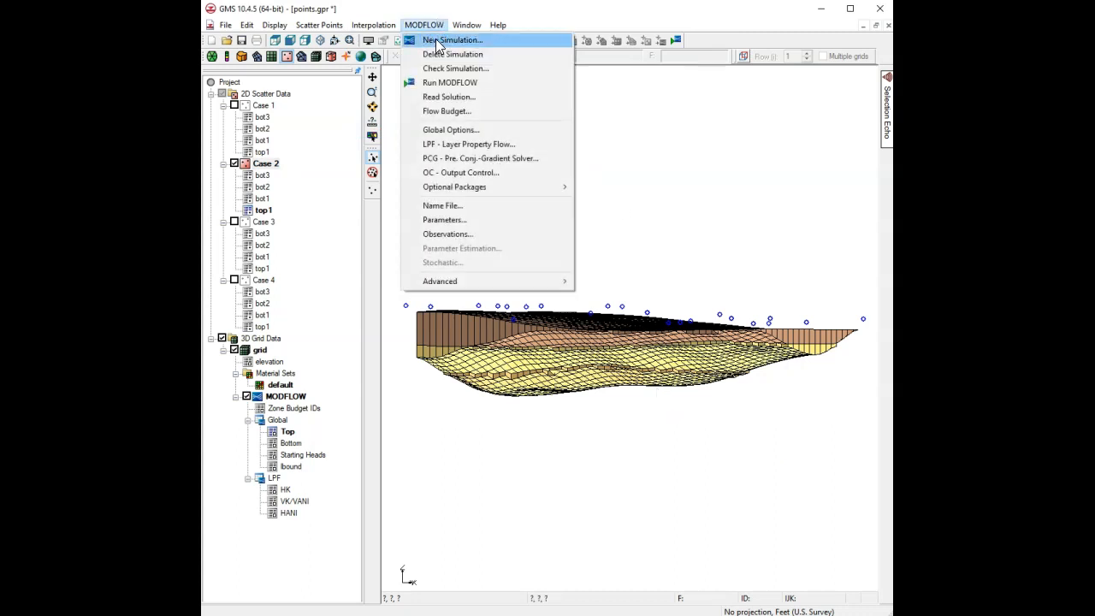
click(444, 69)
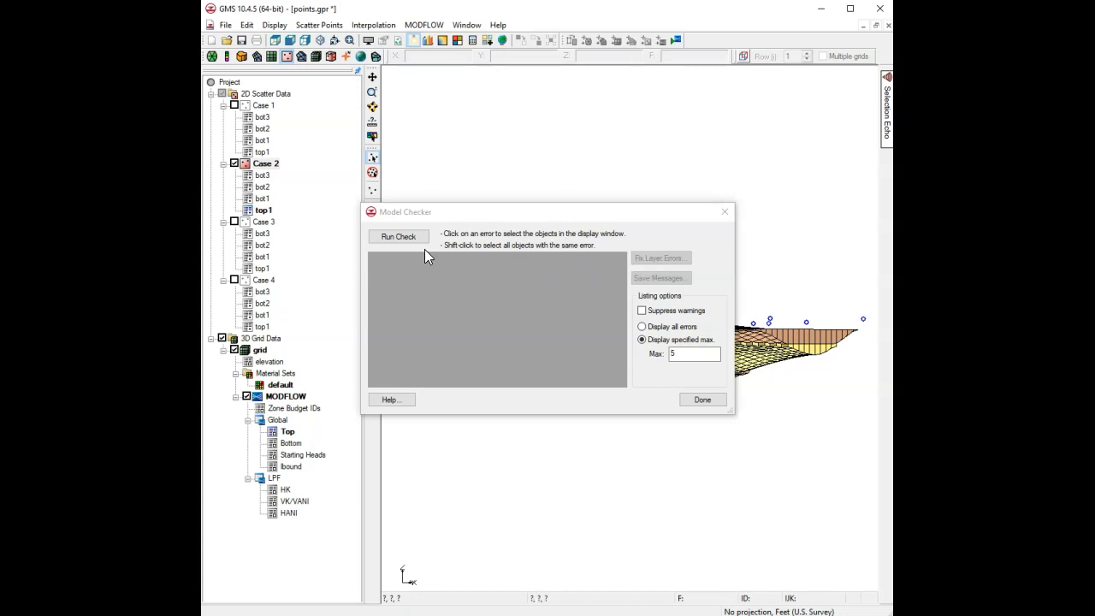
click(395, 239)
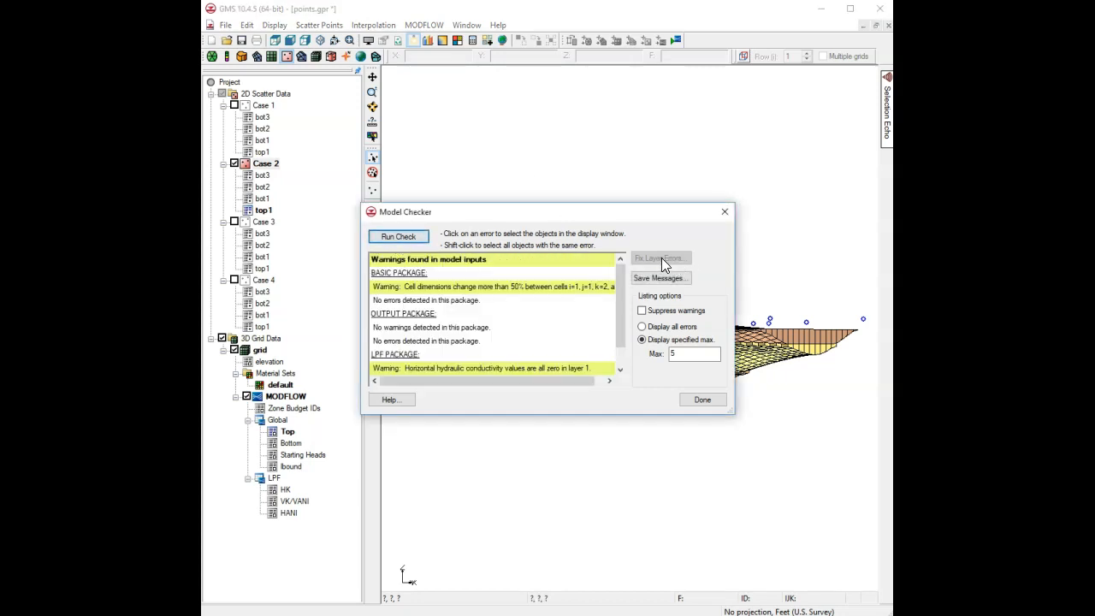
click(699, 400)
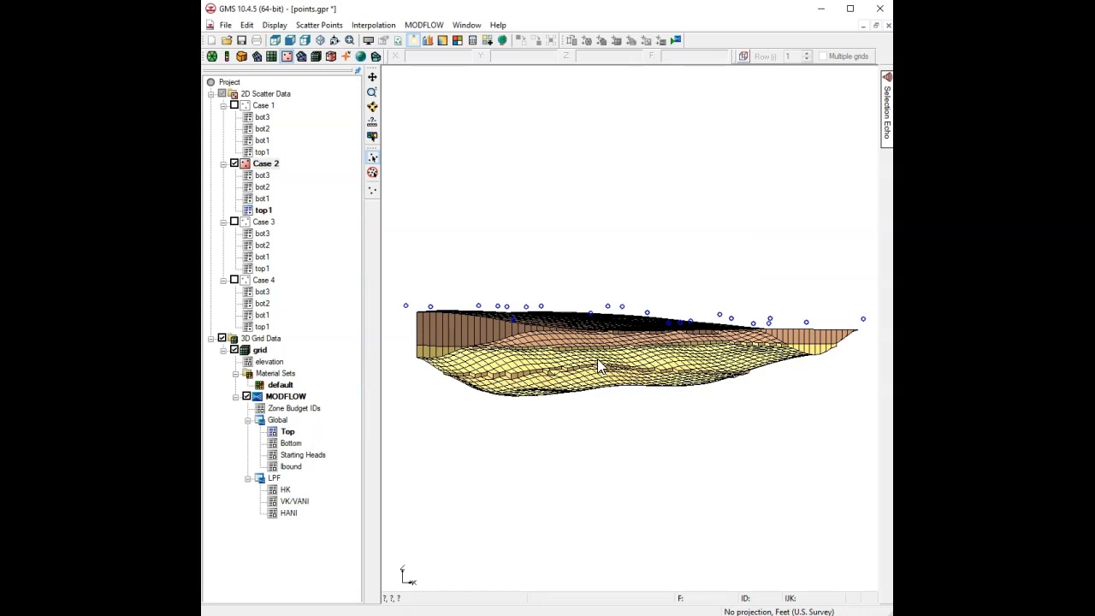